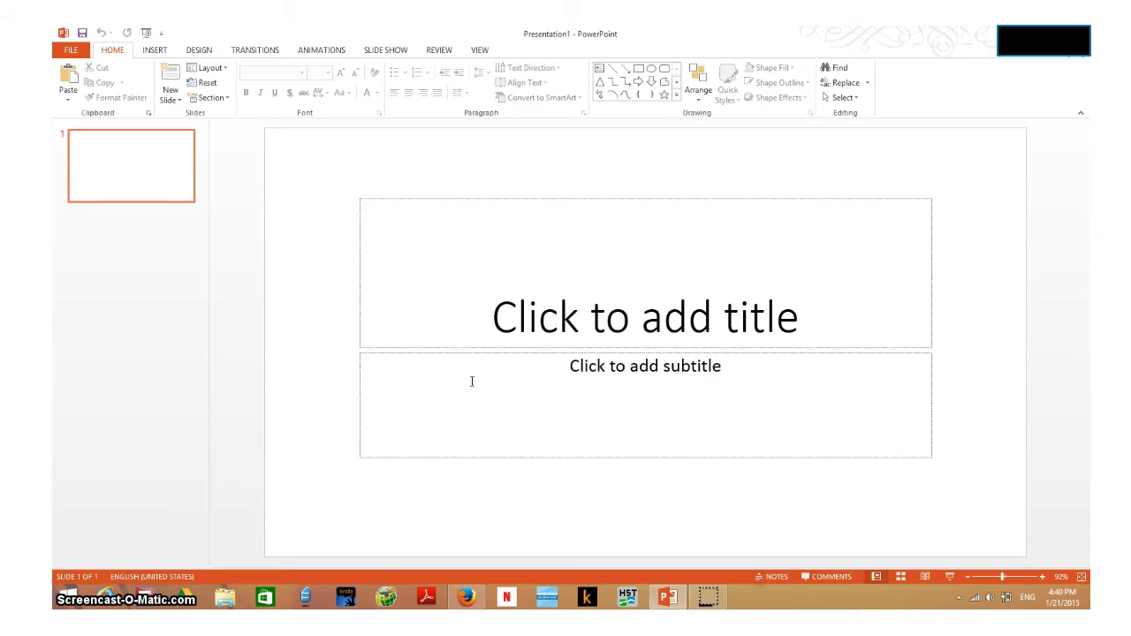
# Switch the first slide to the Blank layout, removing its title and subtitle placeholders.
pyautogui.click(418, 345)
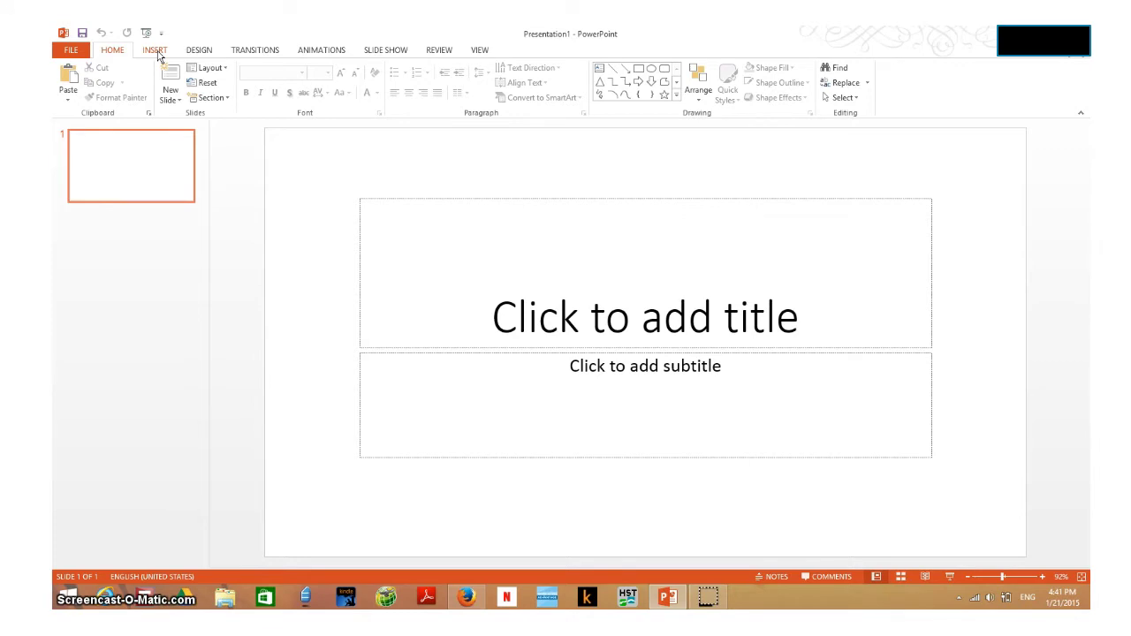
pyautogui.click(210, 69)
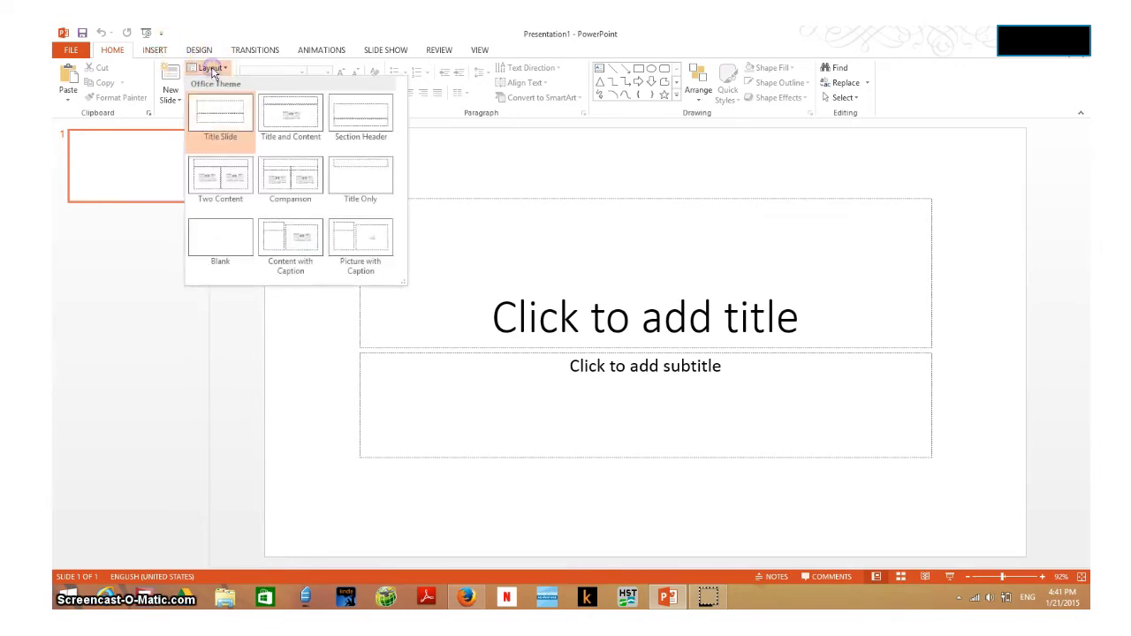
pyautogui.click(223, 234)
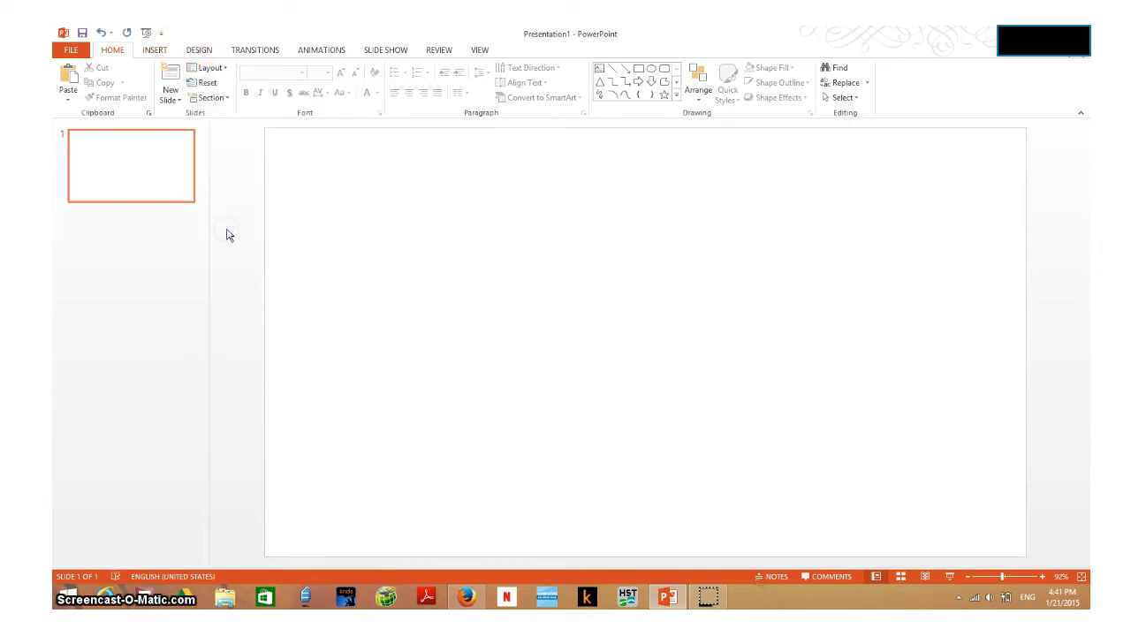
pyautogui.click(199, 51)
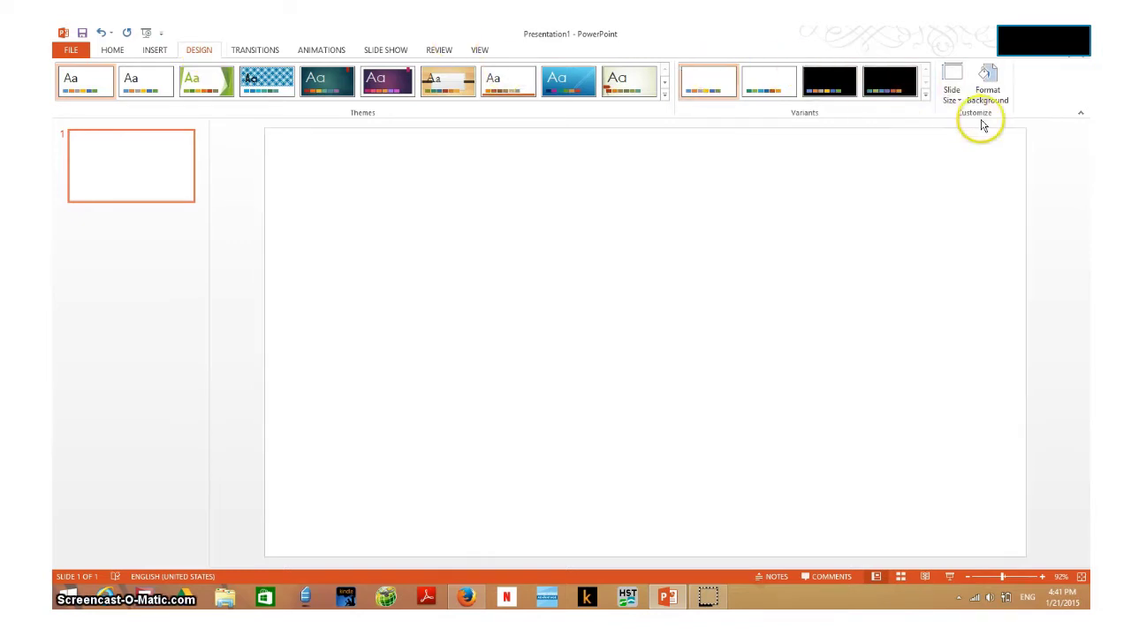
# Set a custom portrait slide size of 8.5 × 11 inches, scaling content up to fit.
pyautogui.click(954, 81)
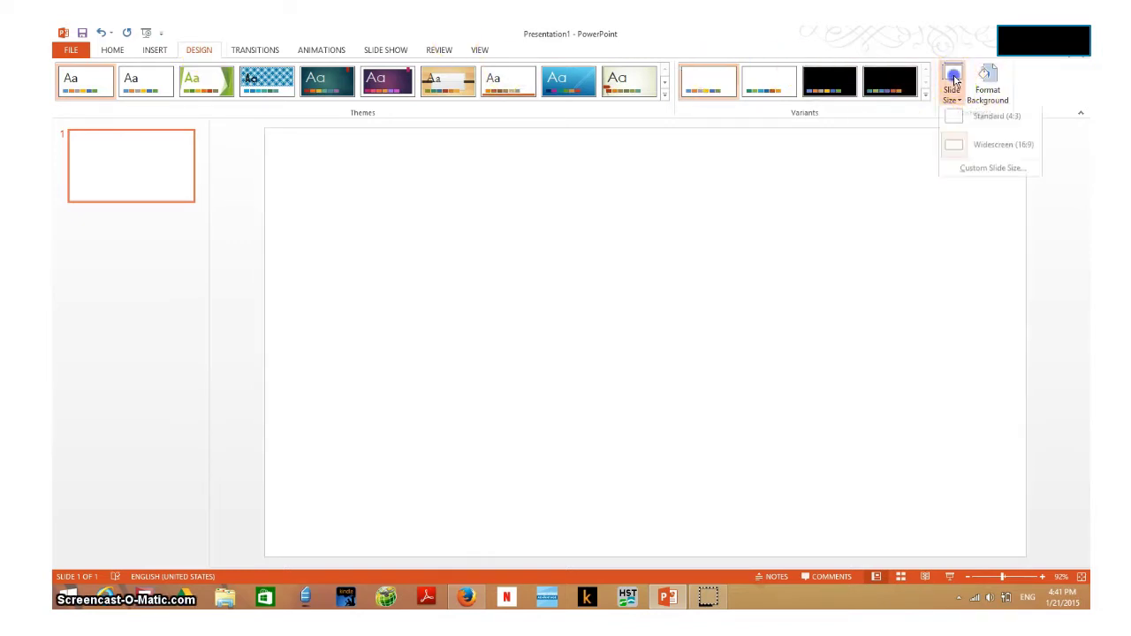
pyautogui.click(990, 173)
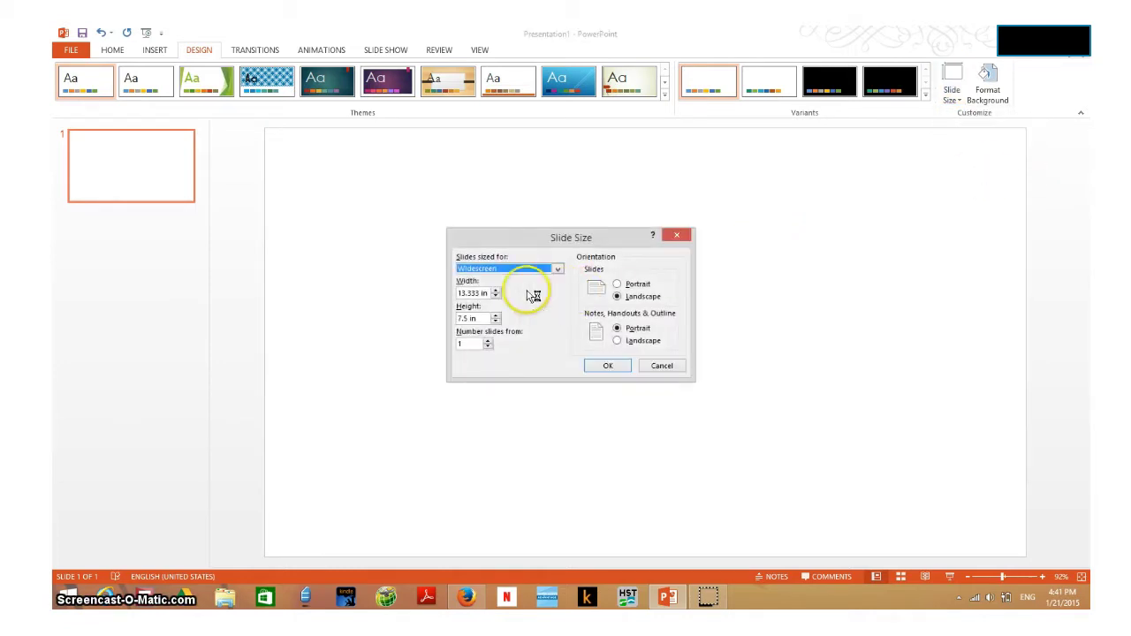
pyautogui.click(612, 285)
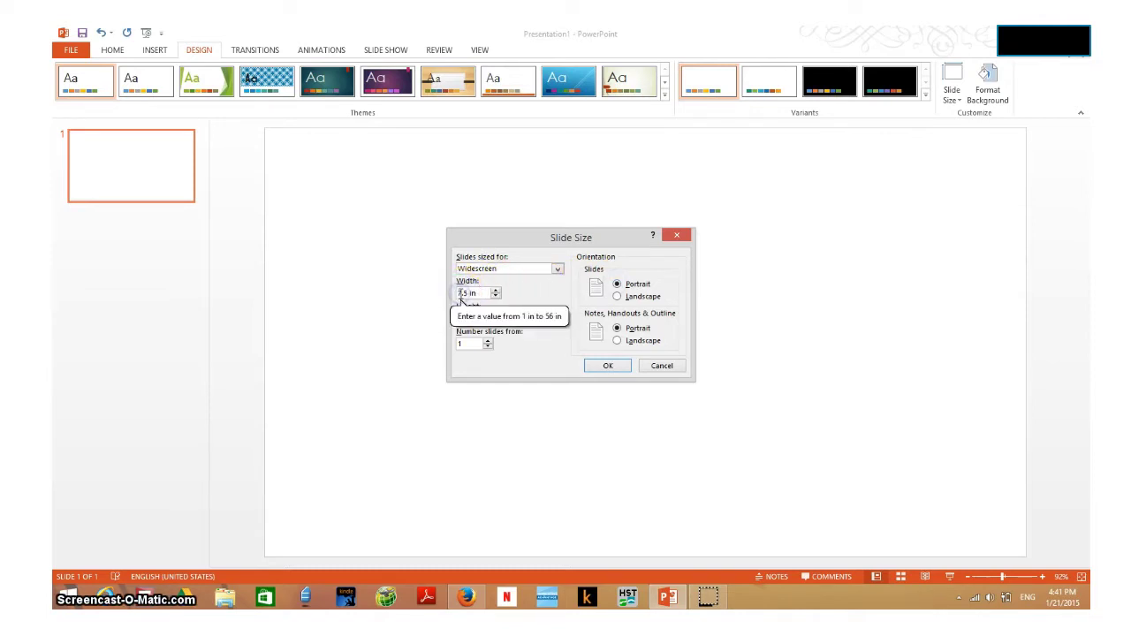
pyautogui.press('BackSpace')
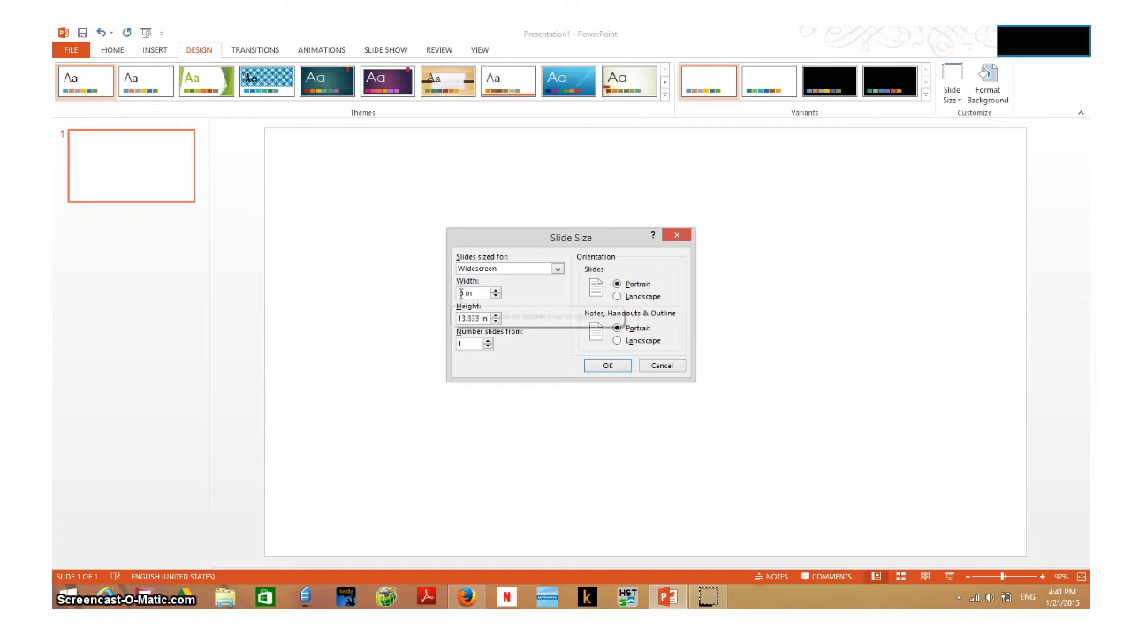
pyautogui.write('8')
pyautogui.click(469, 318)
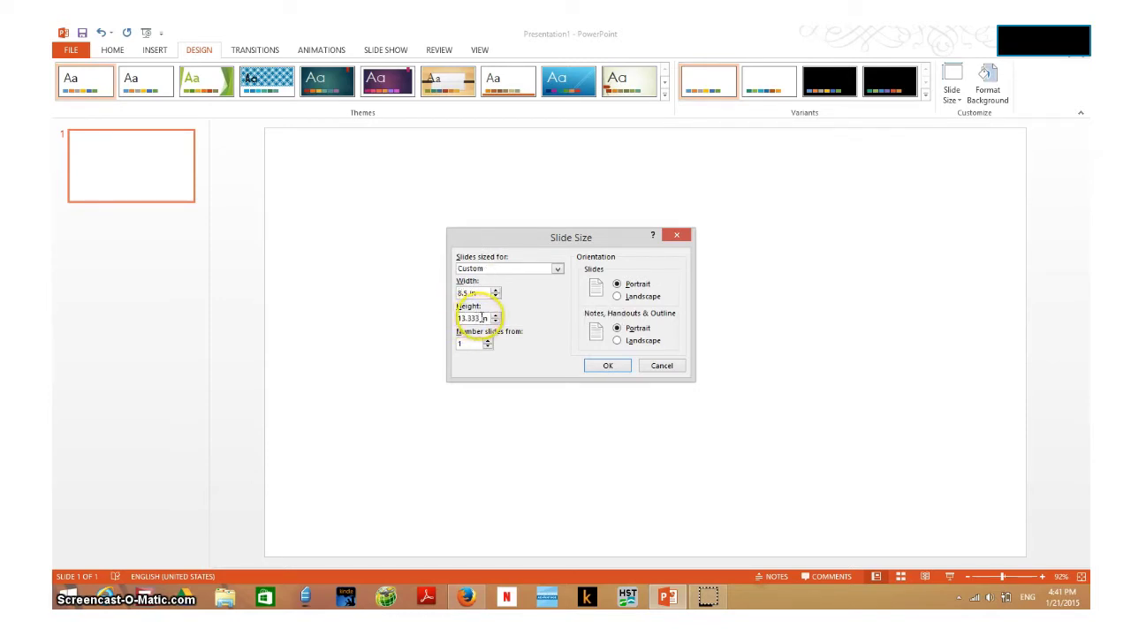
pyautogui.moveTo(482, 318); pyautogui.dragTo(461, 320)
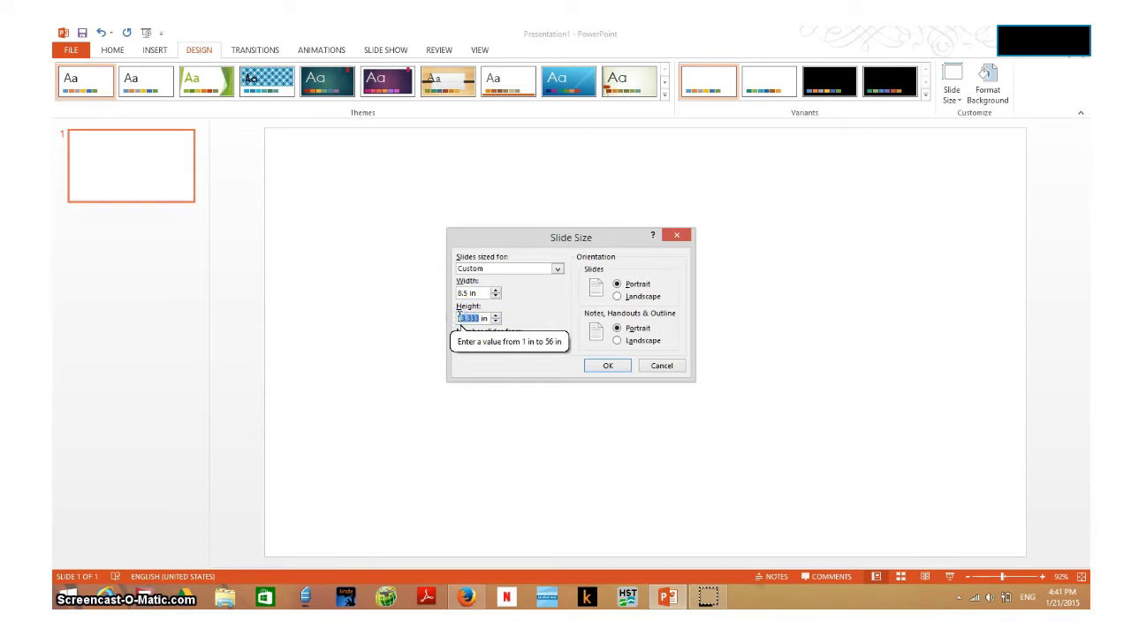
pyautogui.write('11')
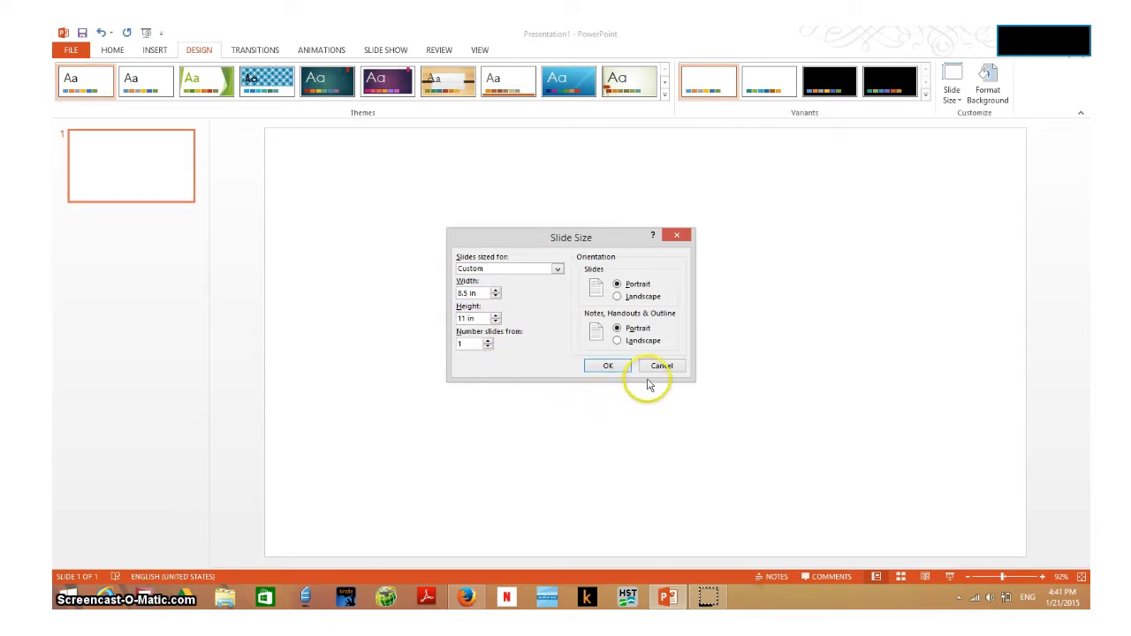
pyautogui.click(612, 366)
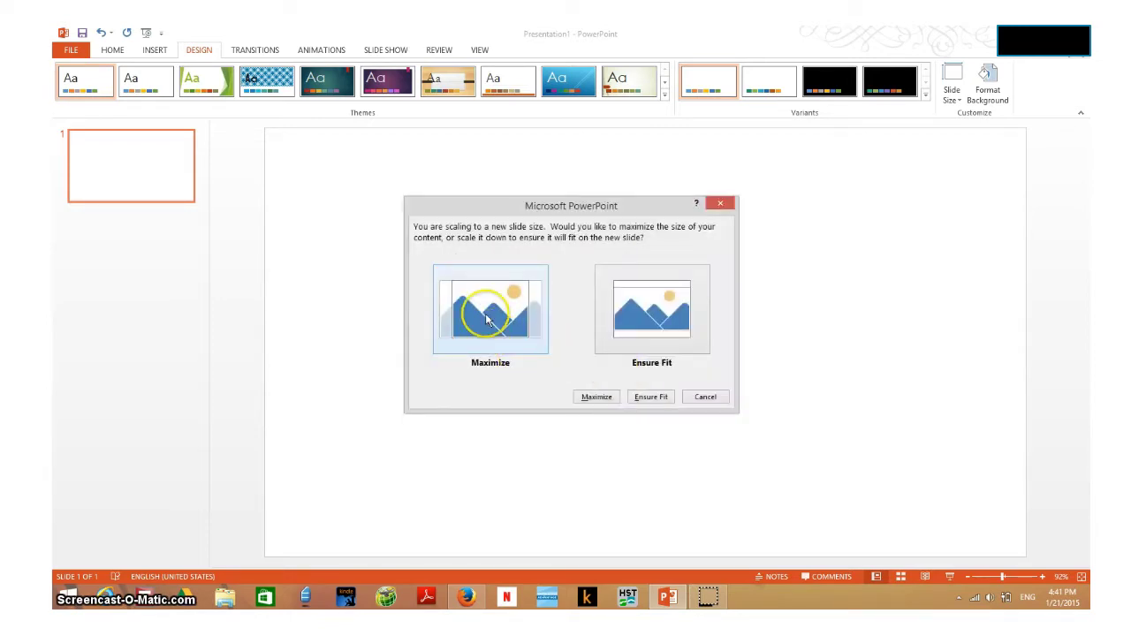
pyautogui.click(485, 320)
pyautogui.click(562, 402)
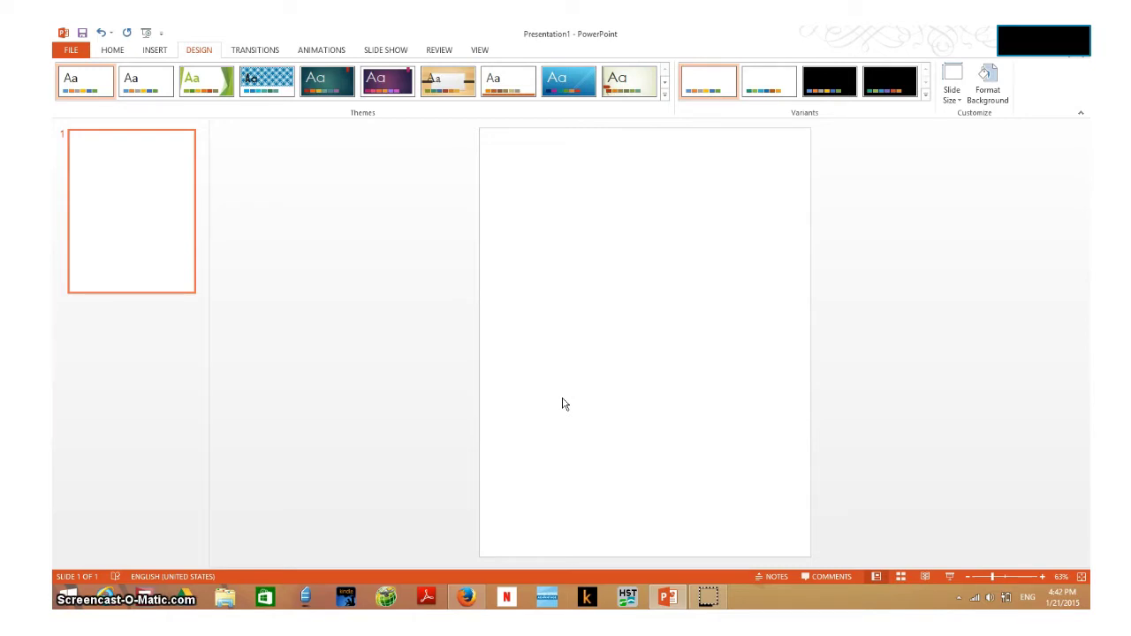
pyautogui.click(633, 295)
pyautogui.click(787, 270)
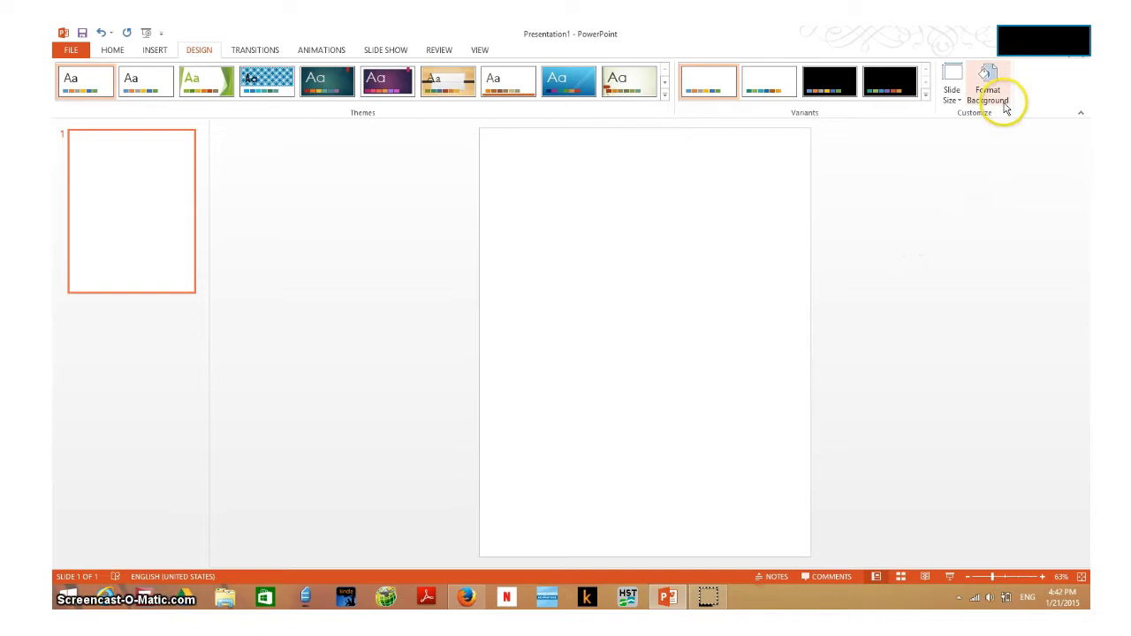
# Give the slide background a picture fill and browse for a picture file.
pyautogui.click(989, 79)
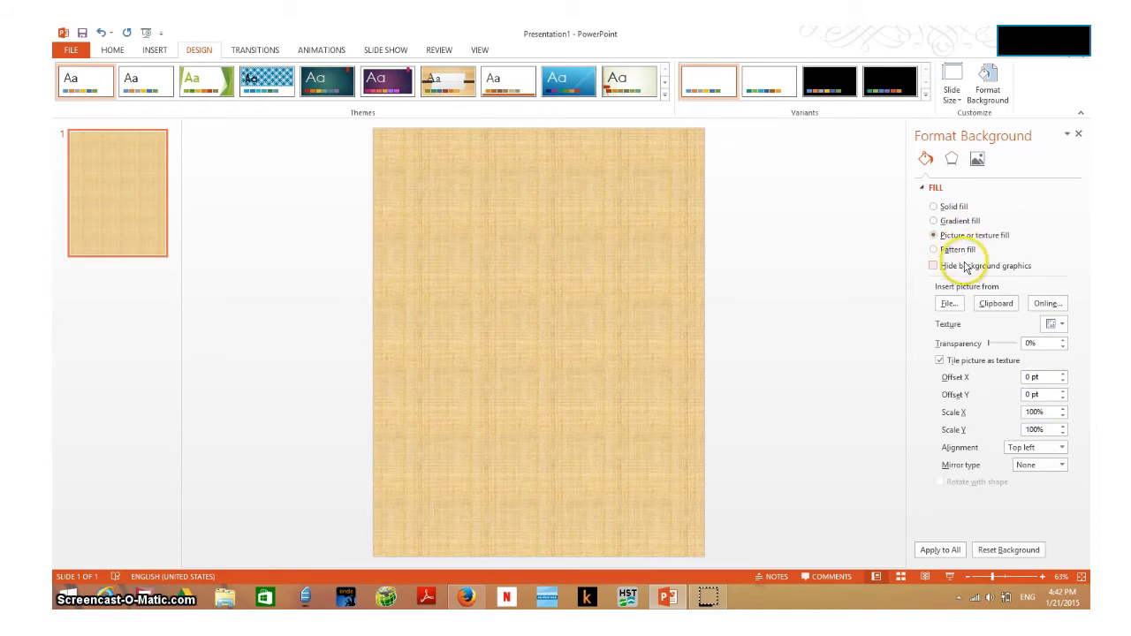
pyautogui.click(947, 305)
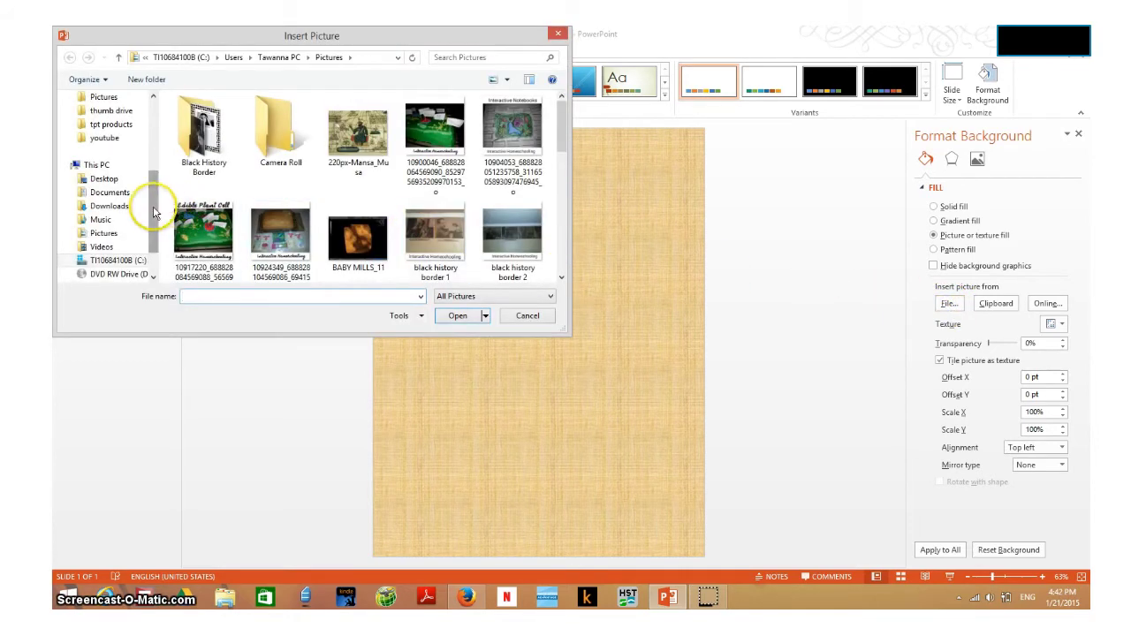
# Use Bigdotsltgreenletter from Pictures > Grahics From the Pond > BigDotsRevised as the background.
pyautogui.scroll(1, 155, 212)
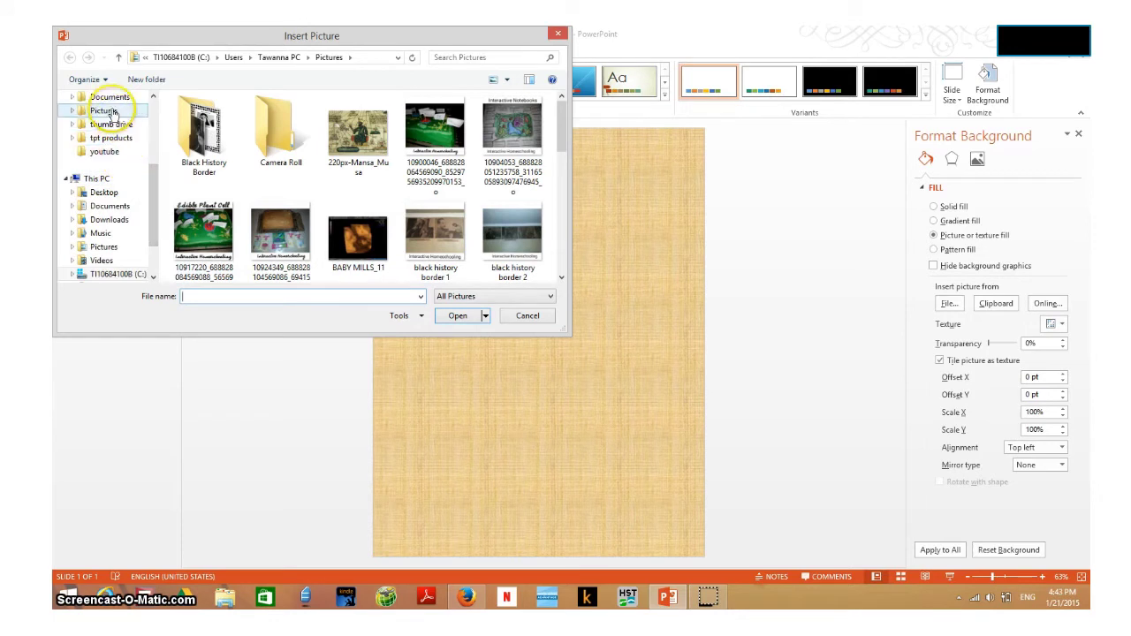
pyautogui.click(110, 111)
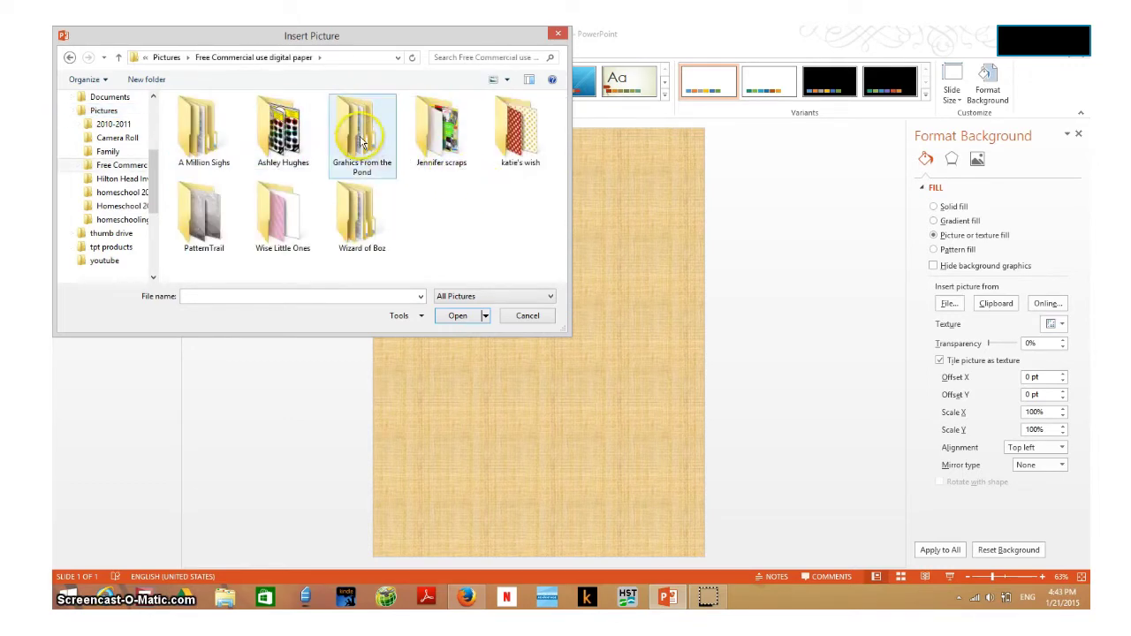
pyautogui.doubleClick(351, 137)
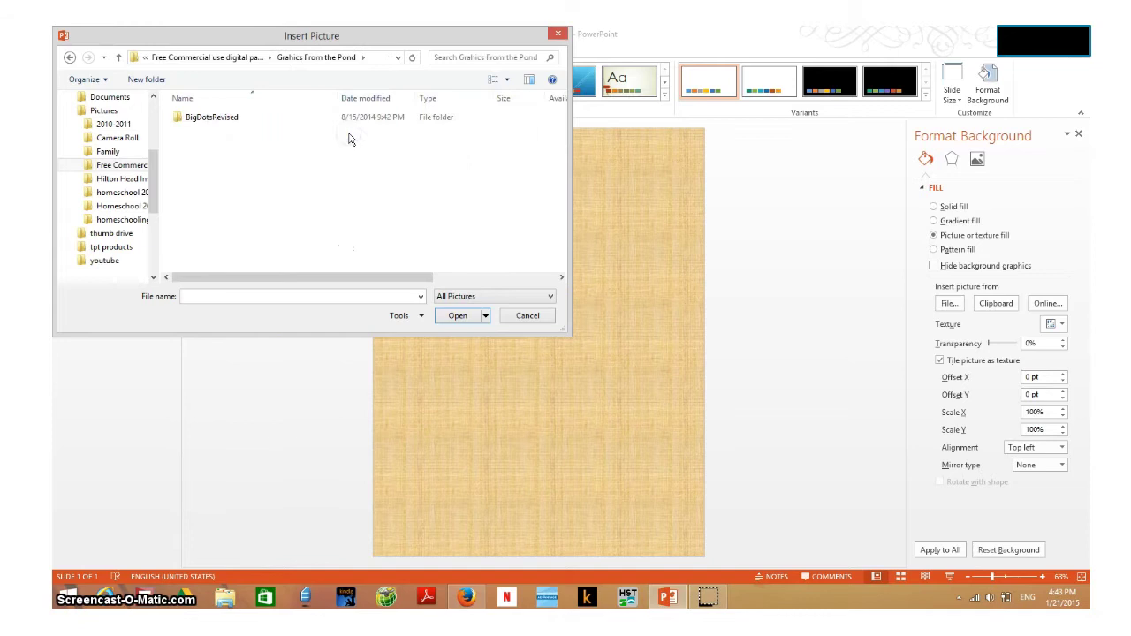
pyautogui.doubleClick(228, 126)
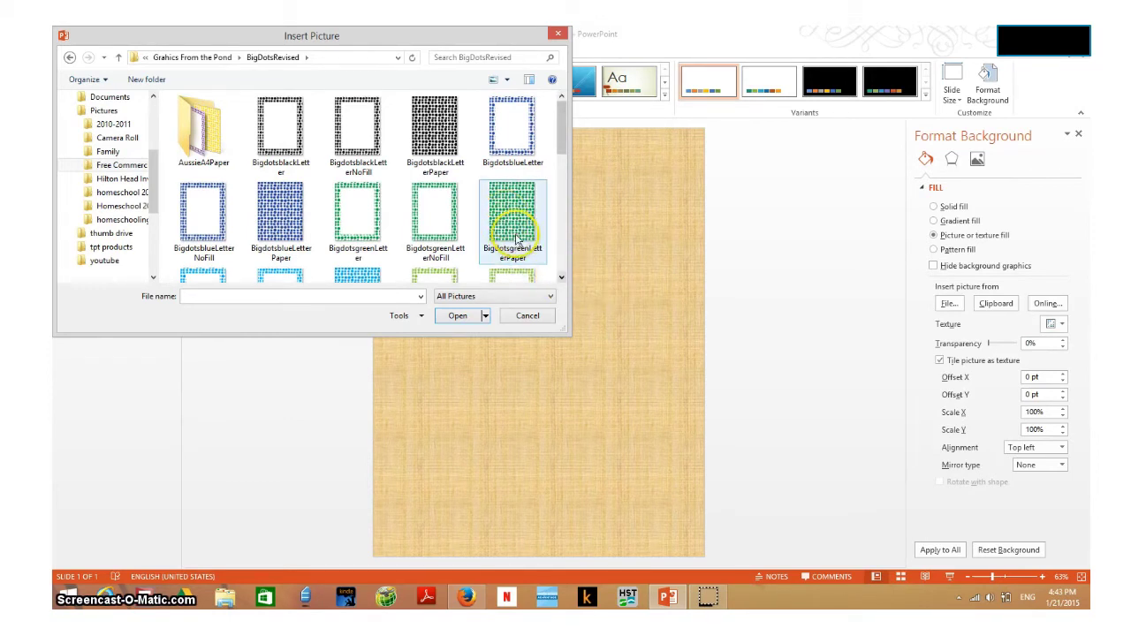
pyautogui.click(560, 277)
pyautogui.click(560, 278)
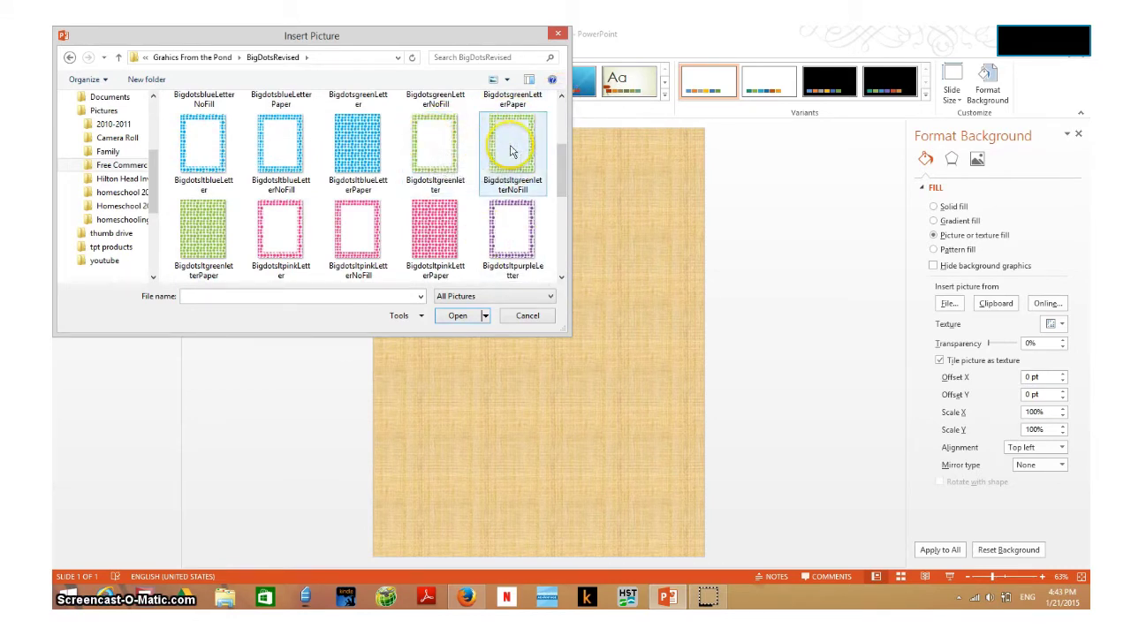
pyautogui.click(434, 144)
pyautogui.click(458, 316)
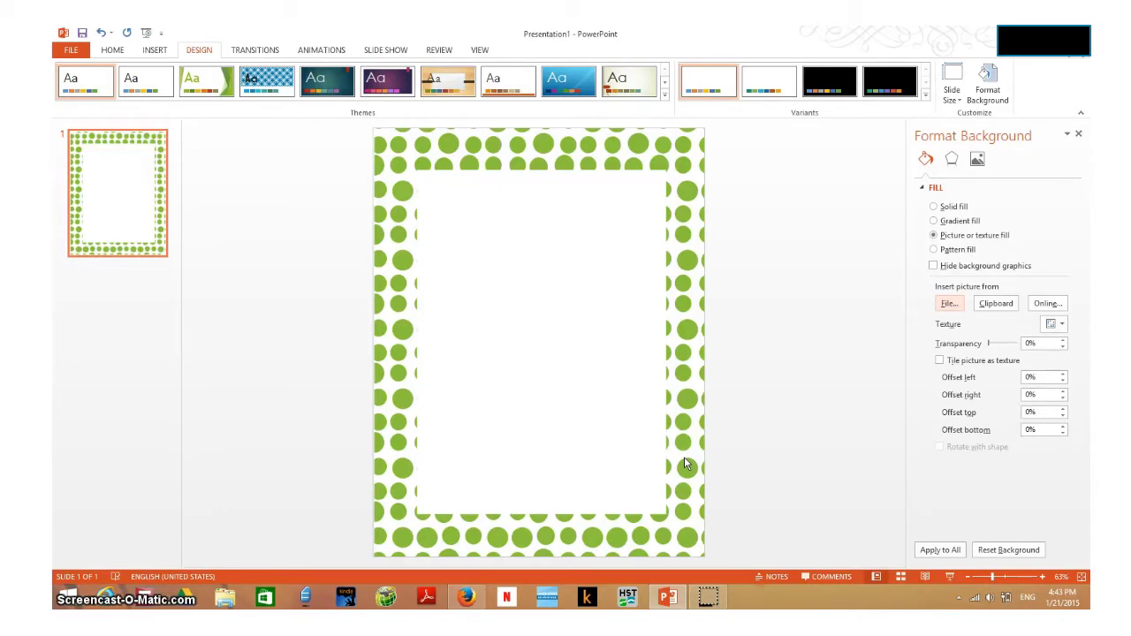
# Apply the green polka-dot border background to all slides.
pyautogui.click(627, 598)
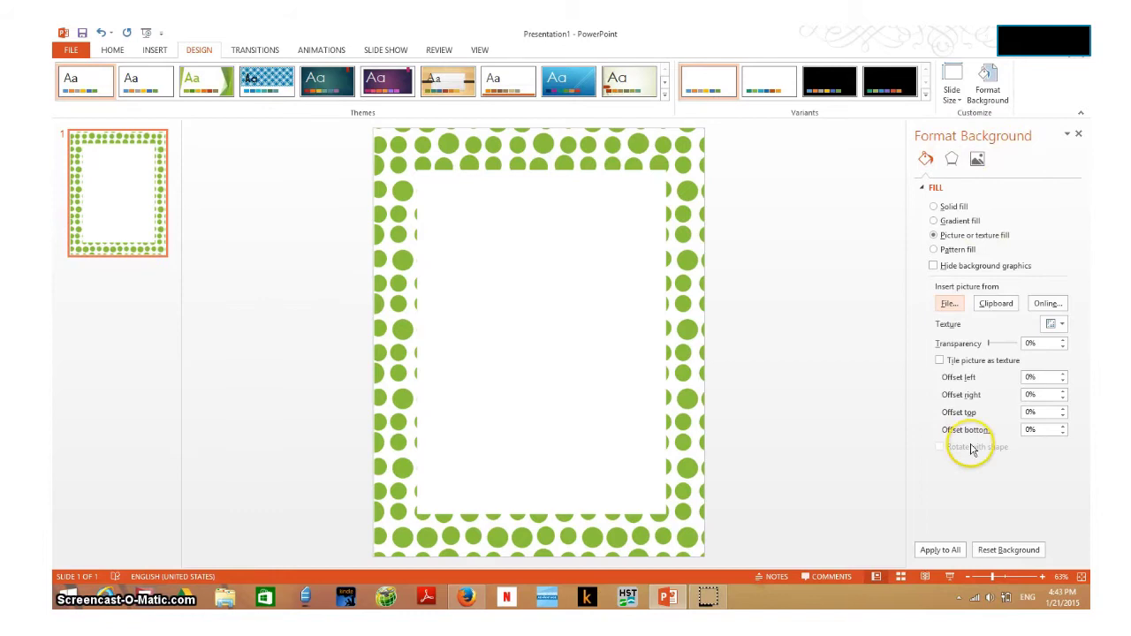
pyautogui.click(946, 551)
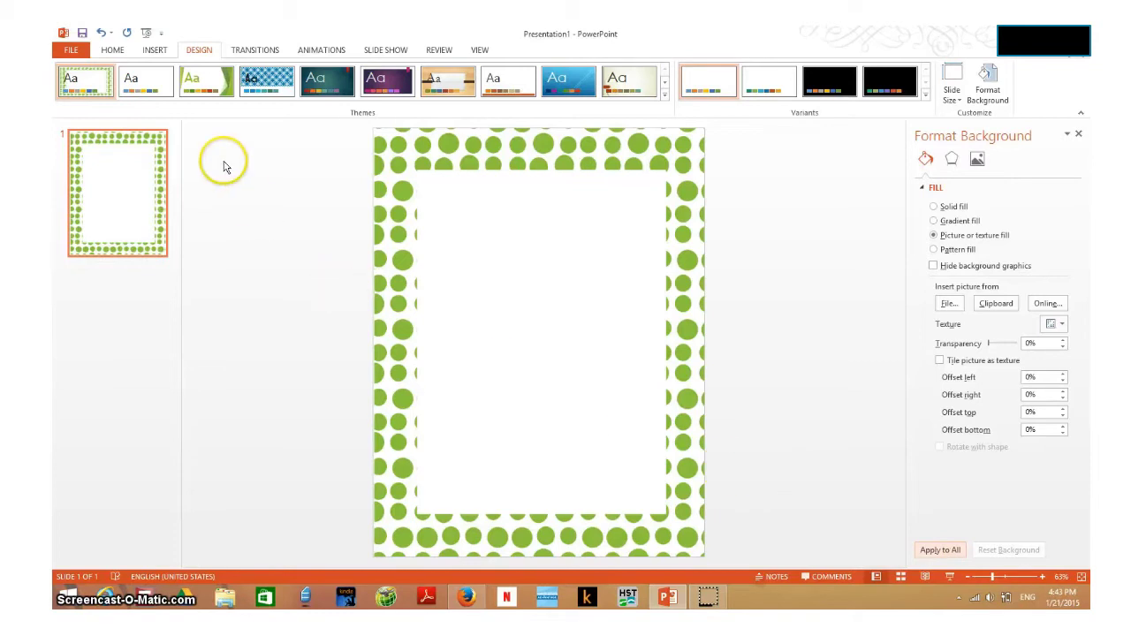
pyautogui.click(155, 51)
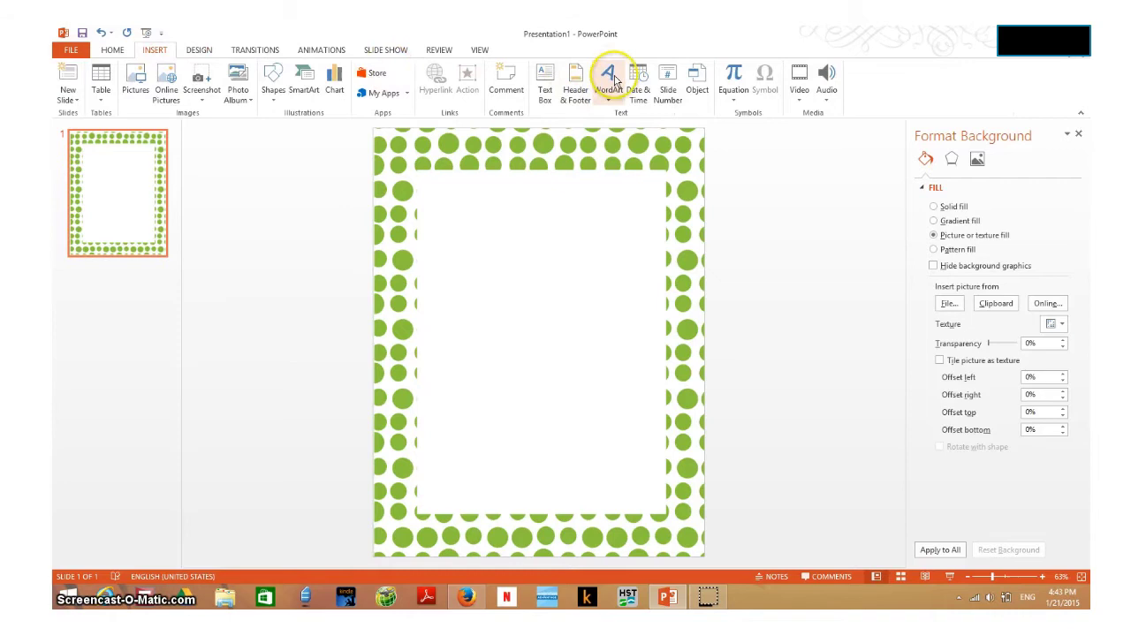
# Add a centred Broadway text box reading 'Prokaryotic Cells' near the top inside the border.
pyautogui.click(545, 80)
pyautogui.moveTo(463, 189); pyautogui.dragTo(619, 225)
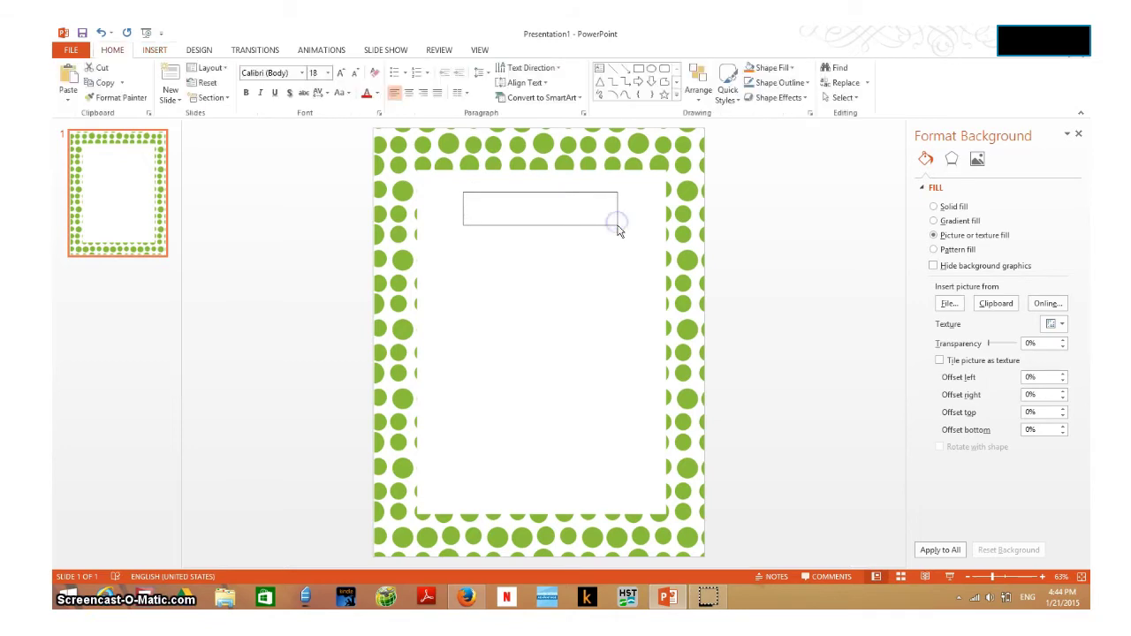
pyautogui.click(301, 74)
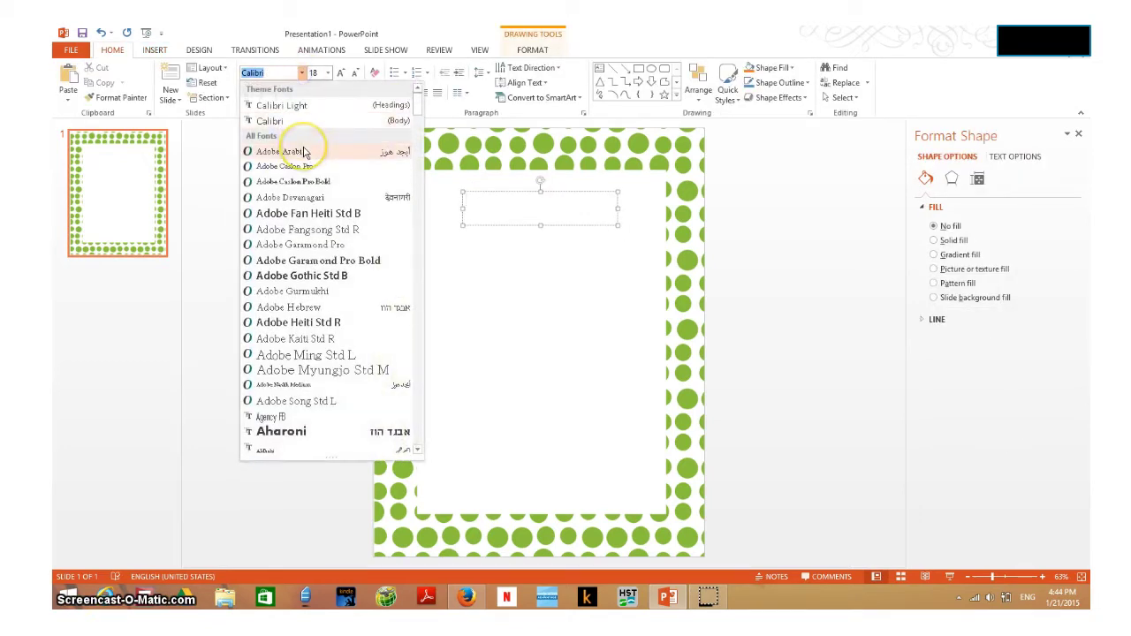
pyautogui.moveTo(420, 122); pyautogui.dragTo(417, 152)
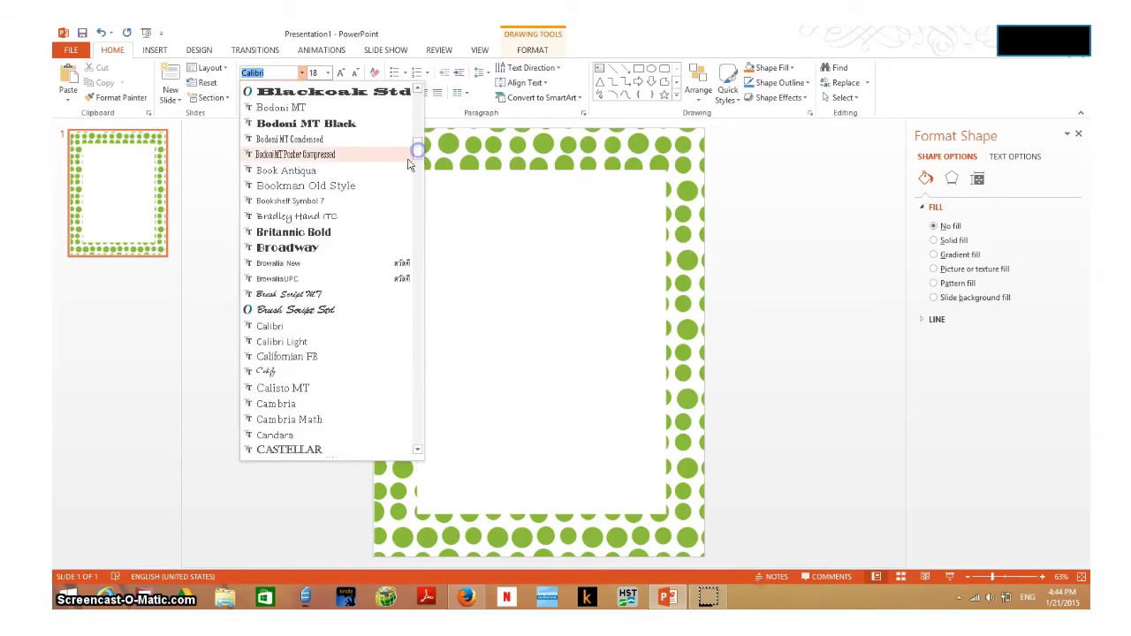
pyautogui.click(303, 249)
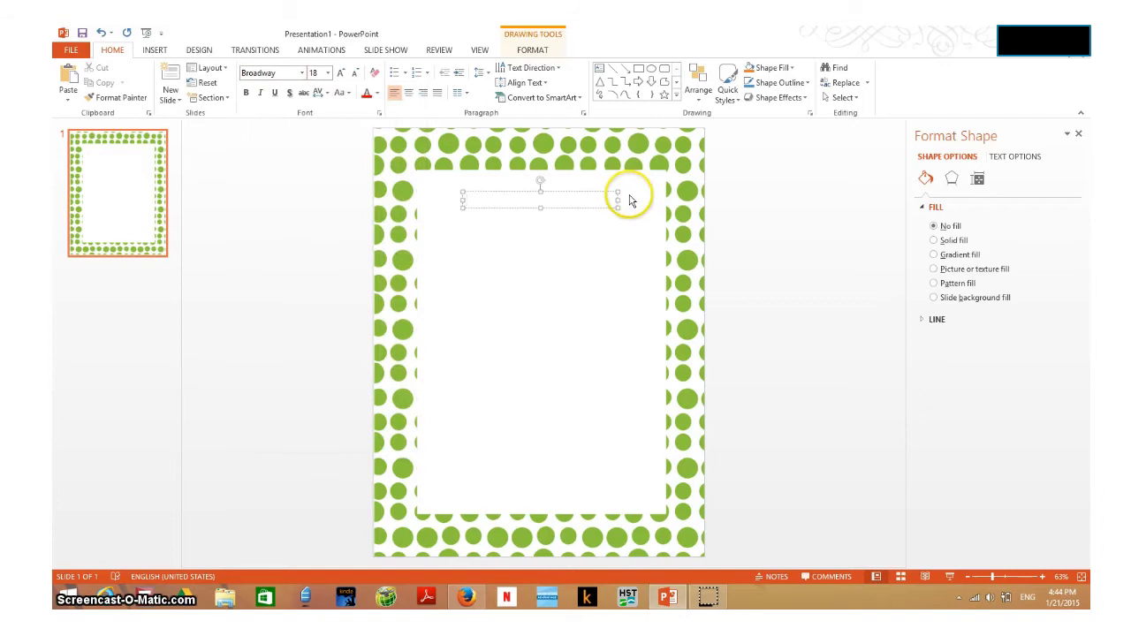
pyautogui.click(410, 93)
pyautogui.write('kary')
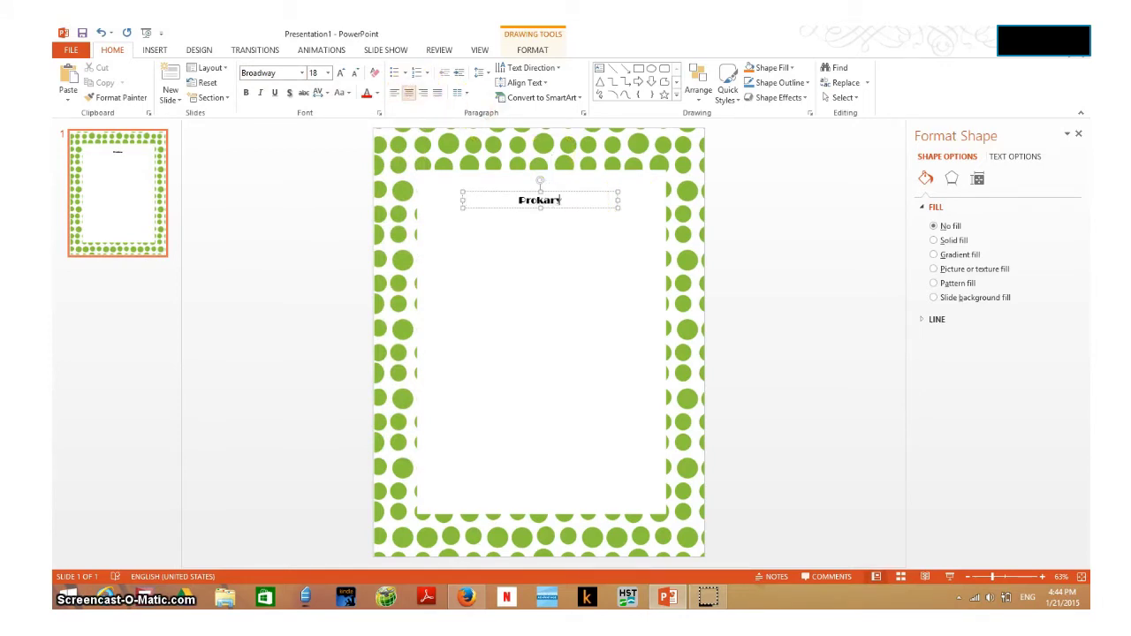
pyautogui.write('otic Cells')
pyautogui.click(529, 235)
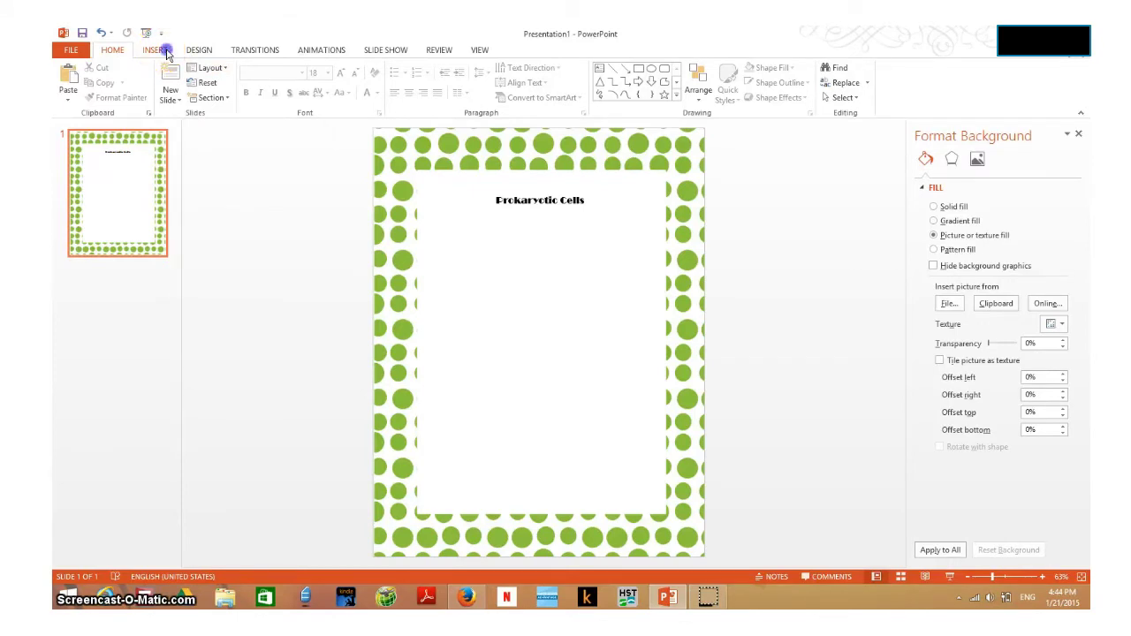
# Insert the bacterium cell diagram from a Bing image search for 'prokaryotic cells'.
pyautogui.click(164, 51)
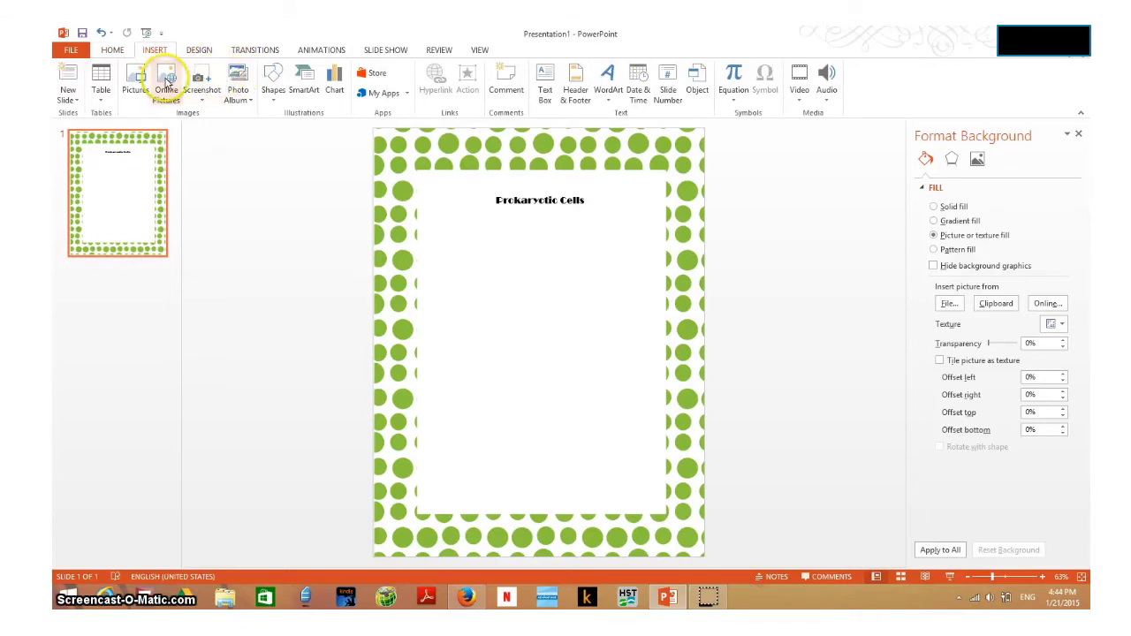
pyautogui.click(166, 81)
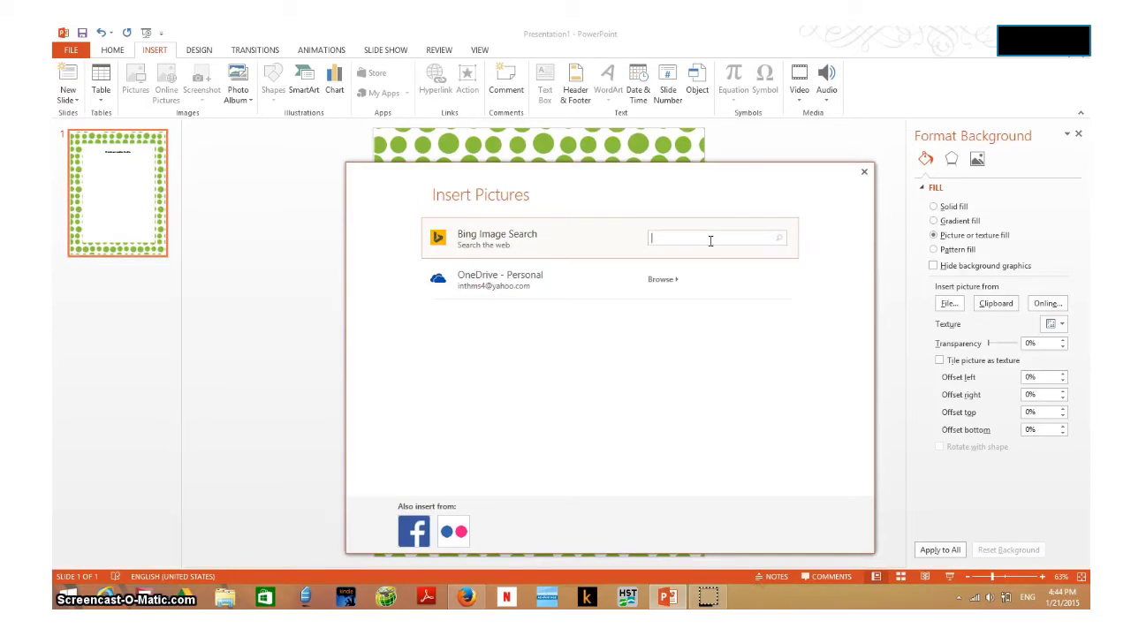
pyautogui.write('prokaryotic ')
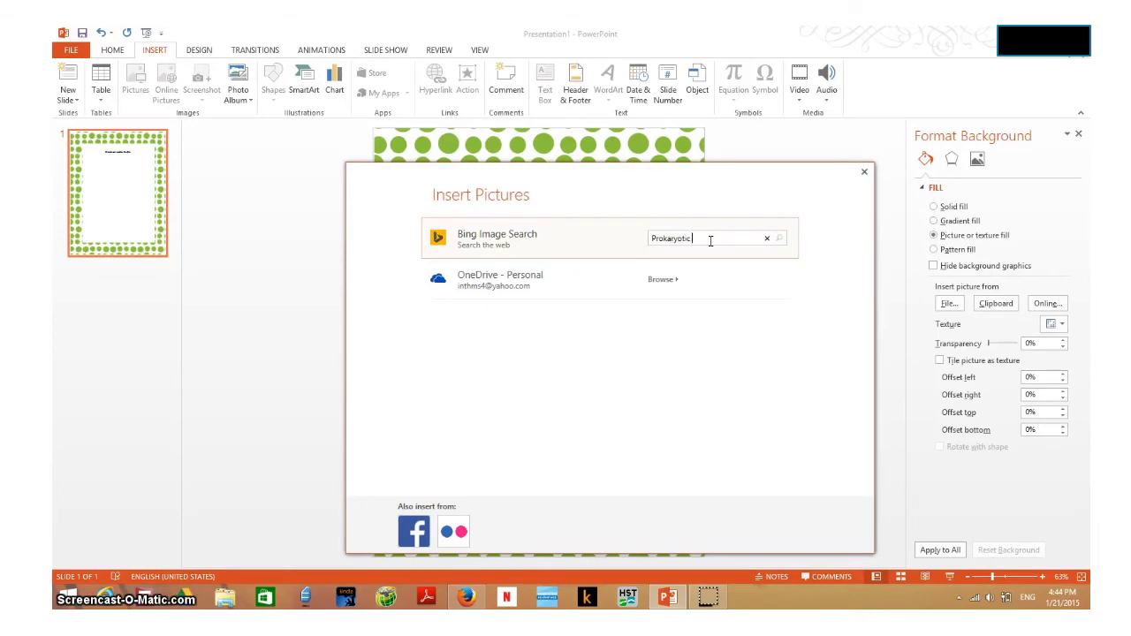
pyautogui.write('cells')
pyautogui.press('Return')
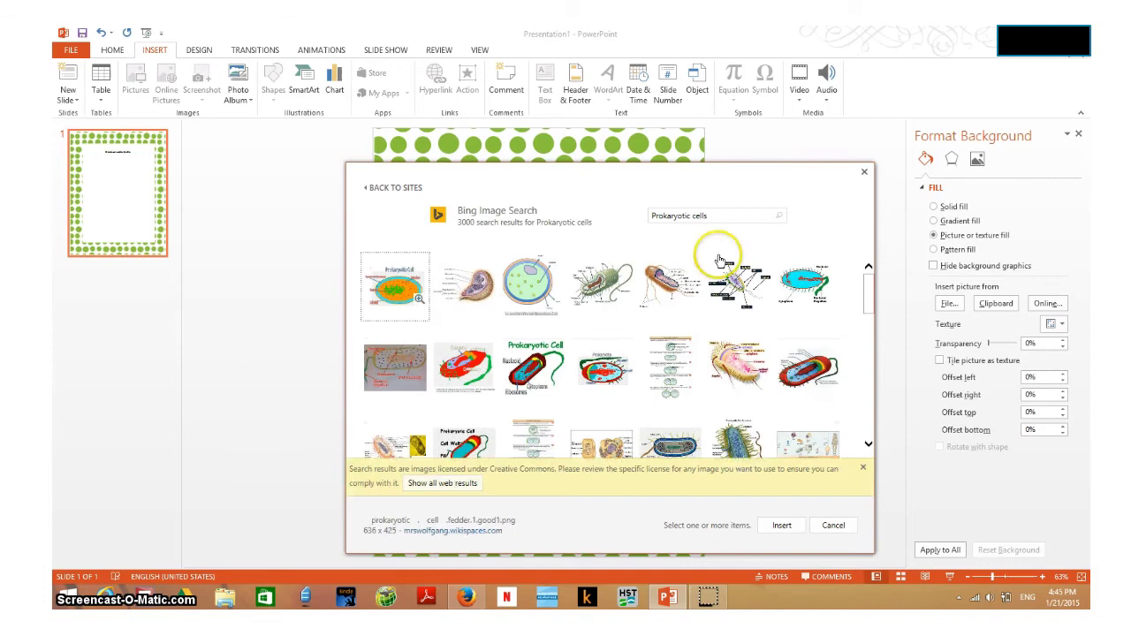
pyautogui.click(800, 372)
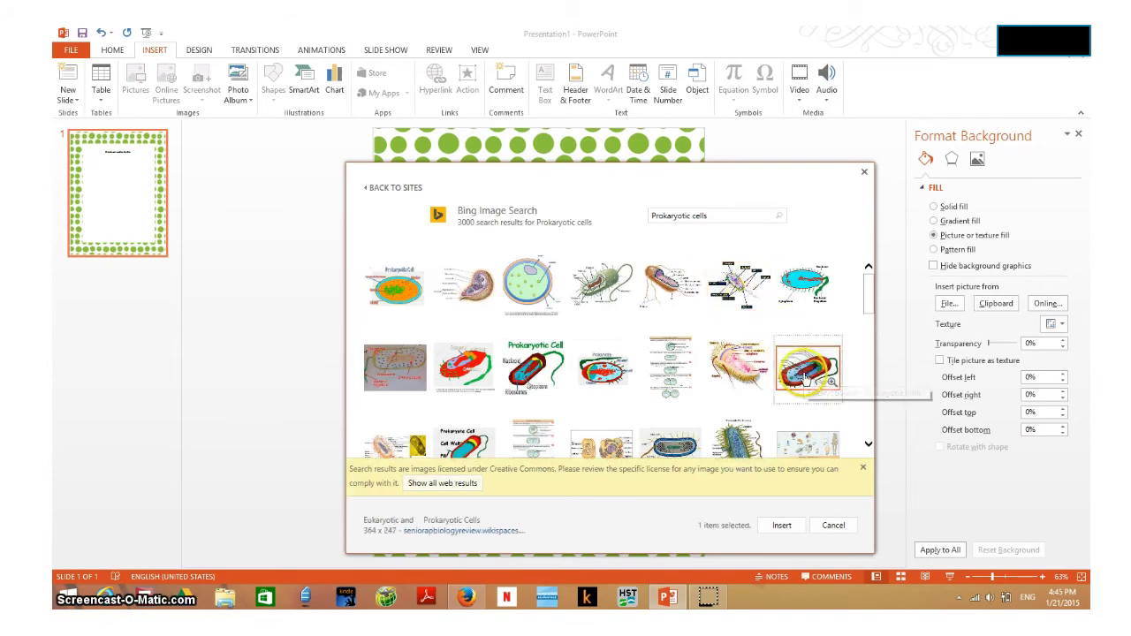
pyautogui.click(782, 526)
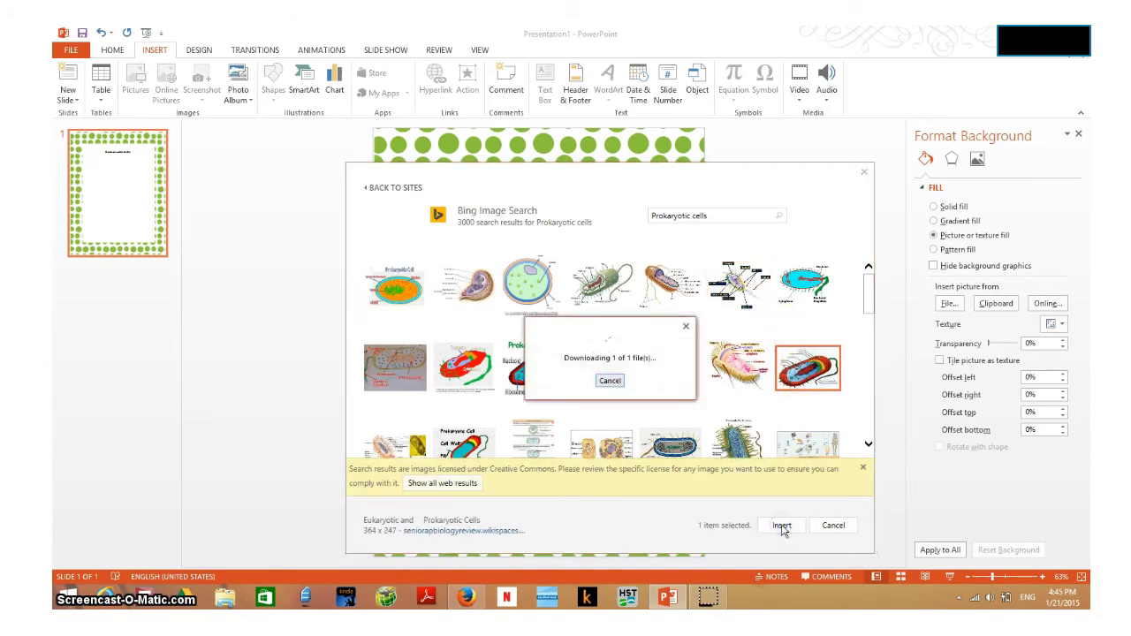
pyautogui.click(658, 411)
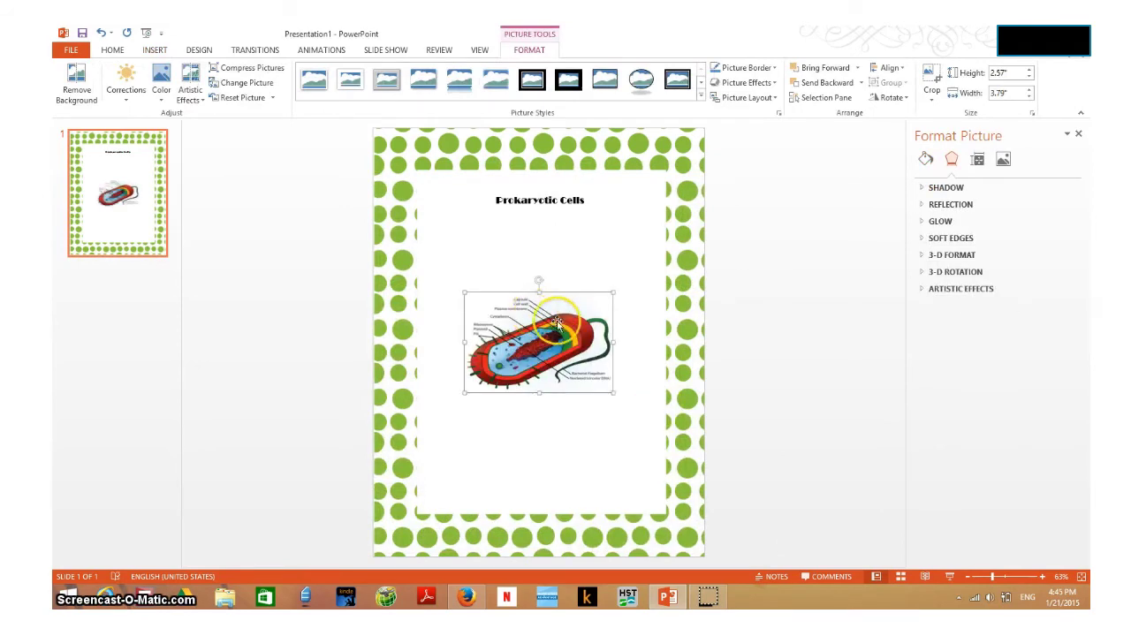
# Drag the cell diagram up and centre it directly beneath the title.
pyautogui.moveTo(559, 303); pyautogui.dragTo(547, 221)
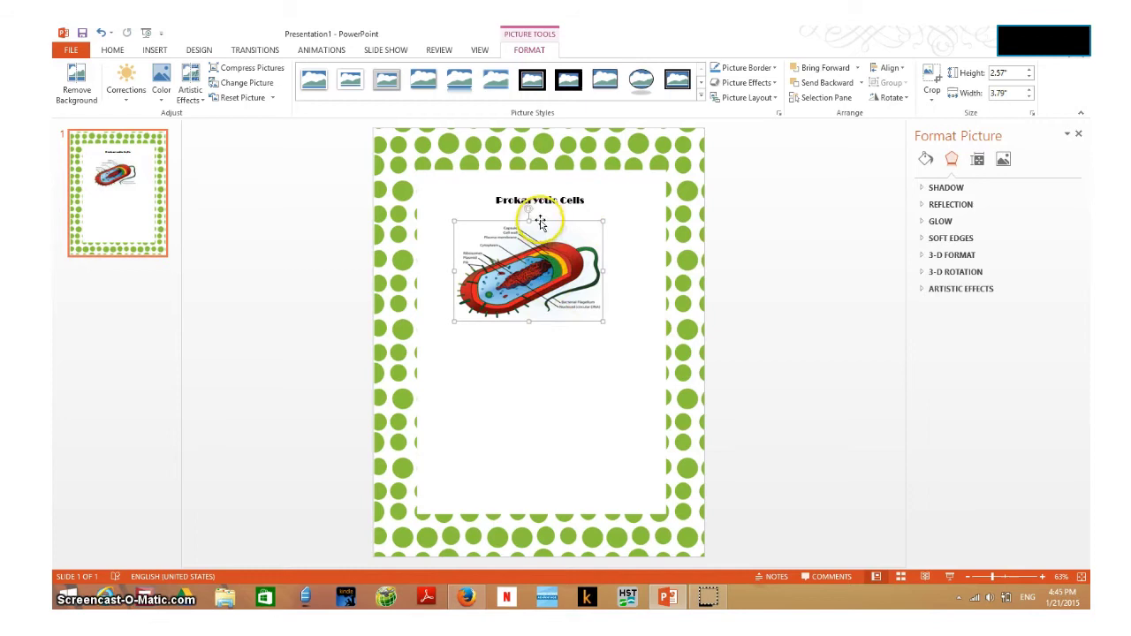
pyautogui.moveTo(539, 220); pyautogui.dragTo(544, 220)
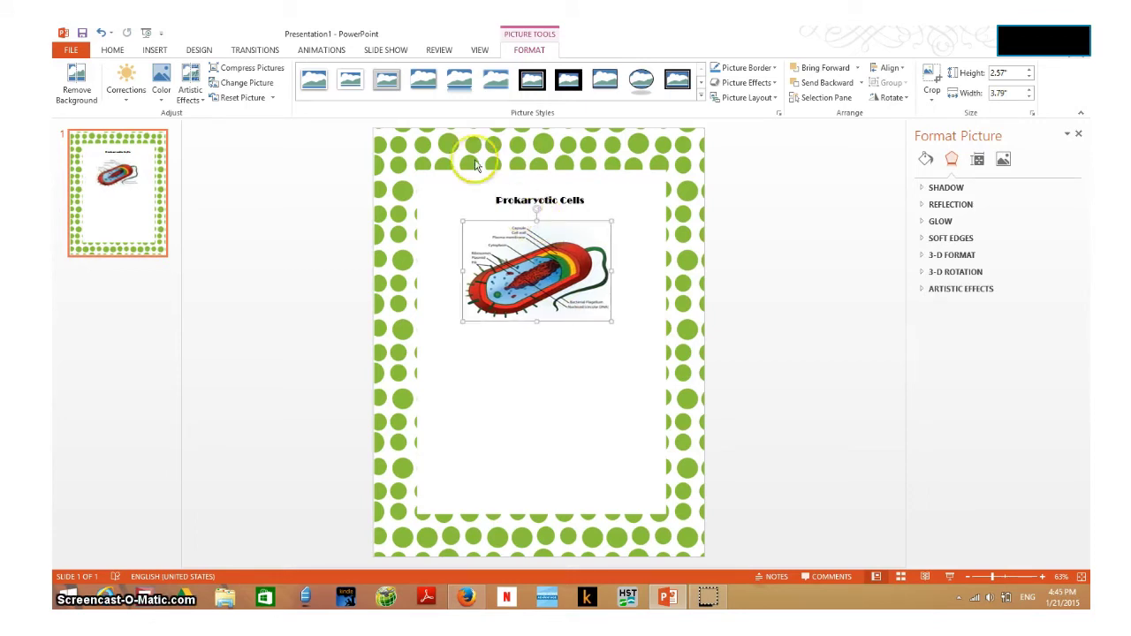
pyautogui.click(155, 51)
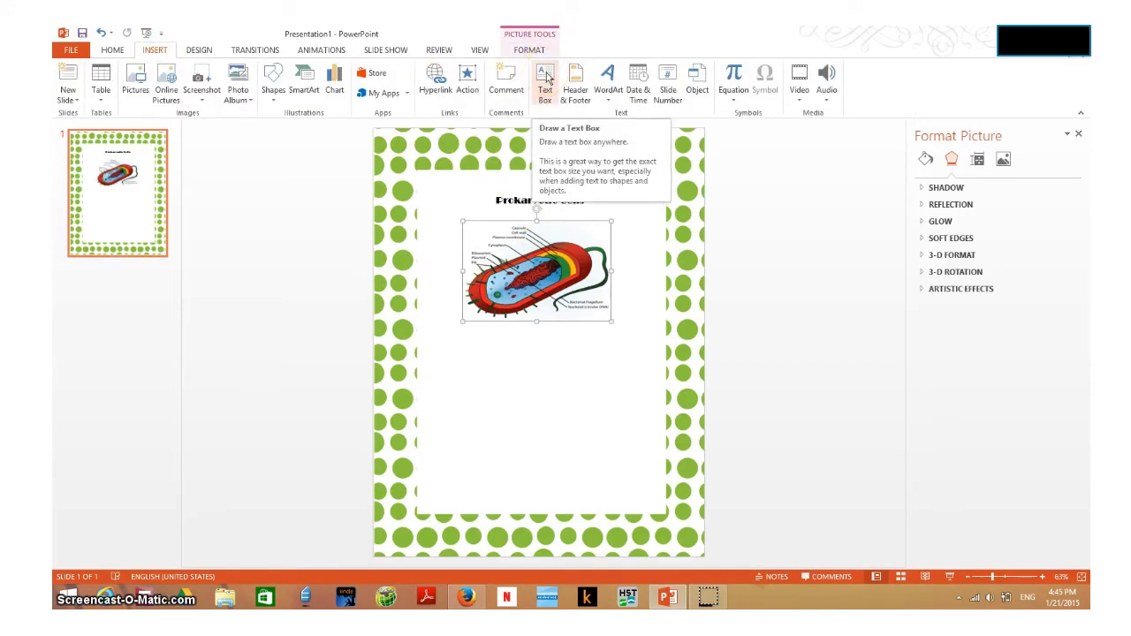
# Draw a wide text box below the diagram and fill it with underscore writing lines.
pyautogui.click(545, 84)
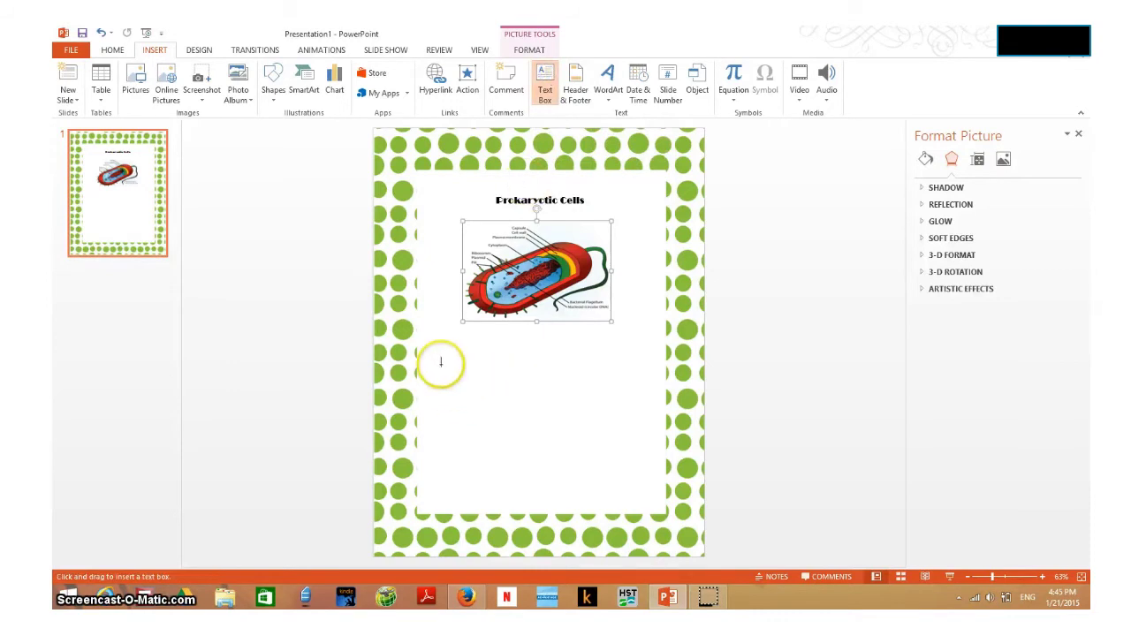
pyautogui.moveTo(433, 350); pyautogui.dragTo(658, 381)
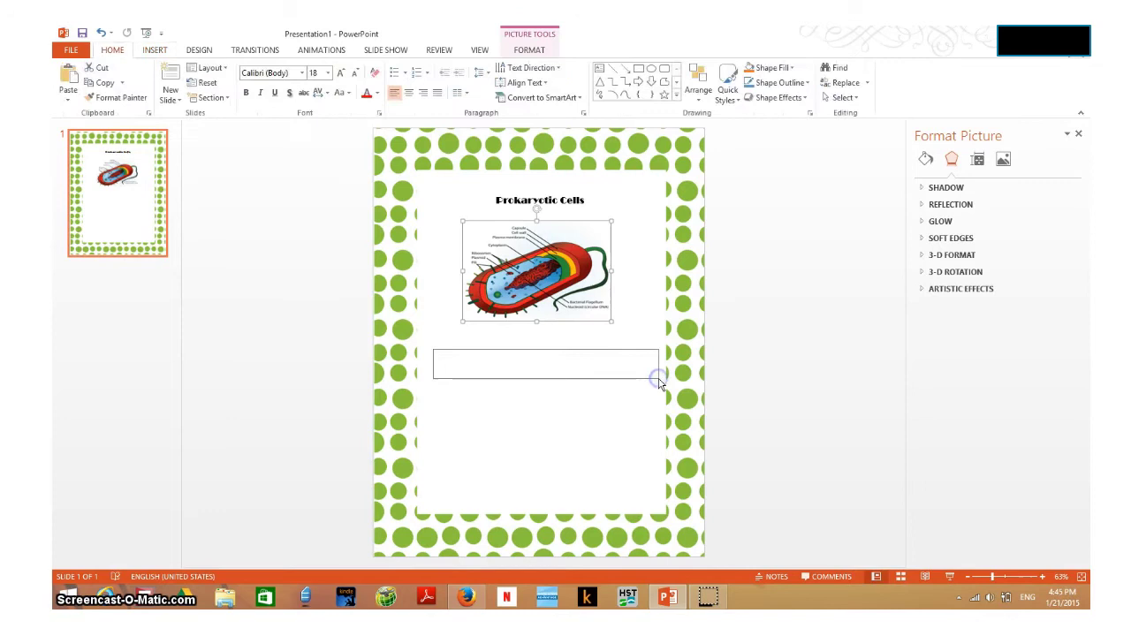
pyautogui.click(446, 362)
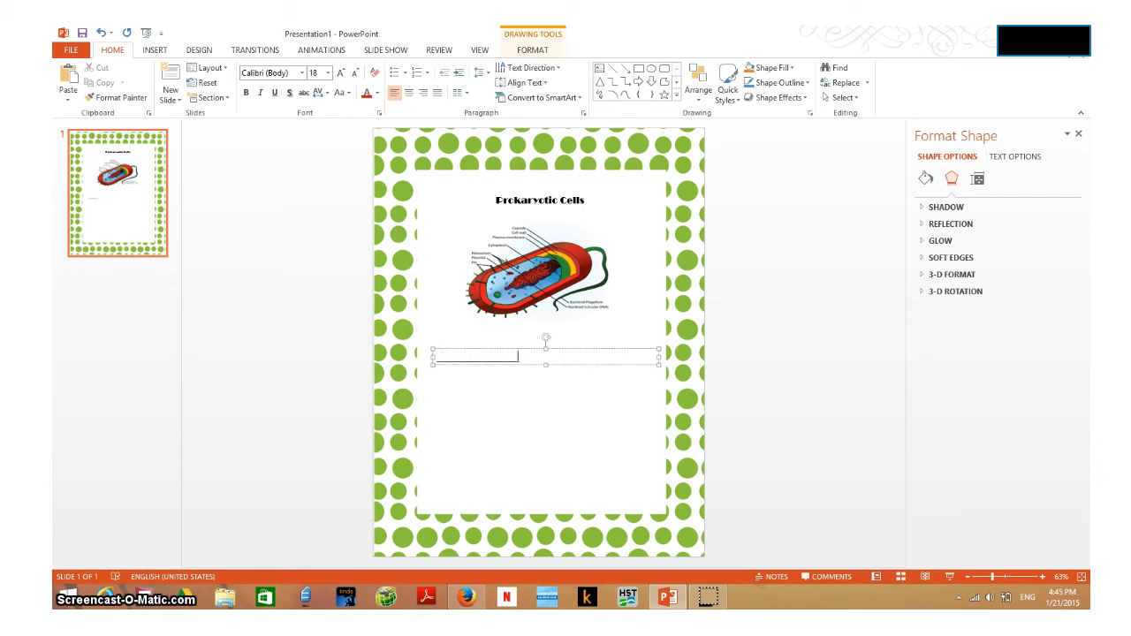
pyautogui.write('_________________________________________')
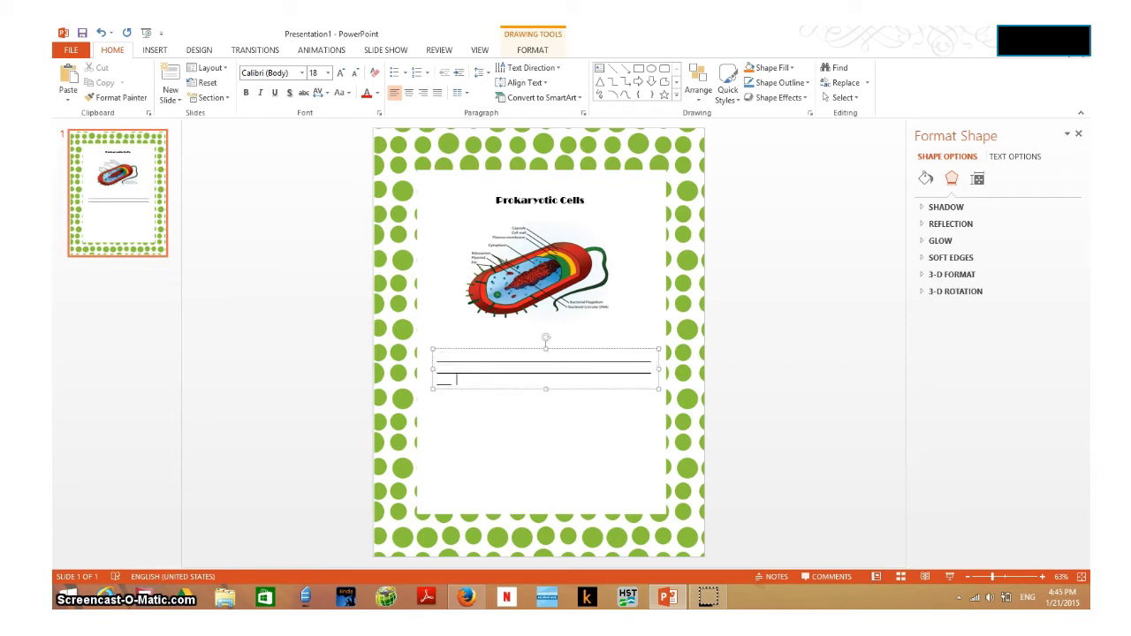
pyautogui.write('________________________')
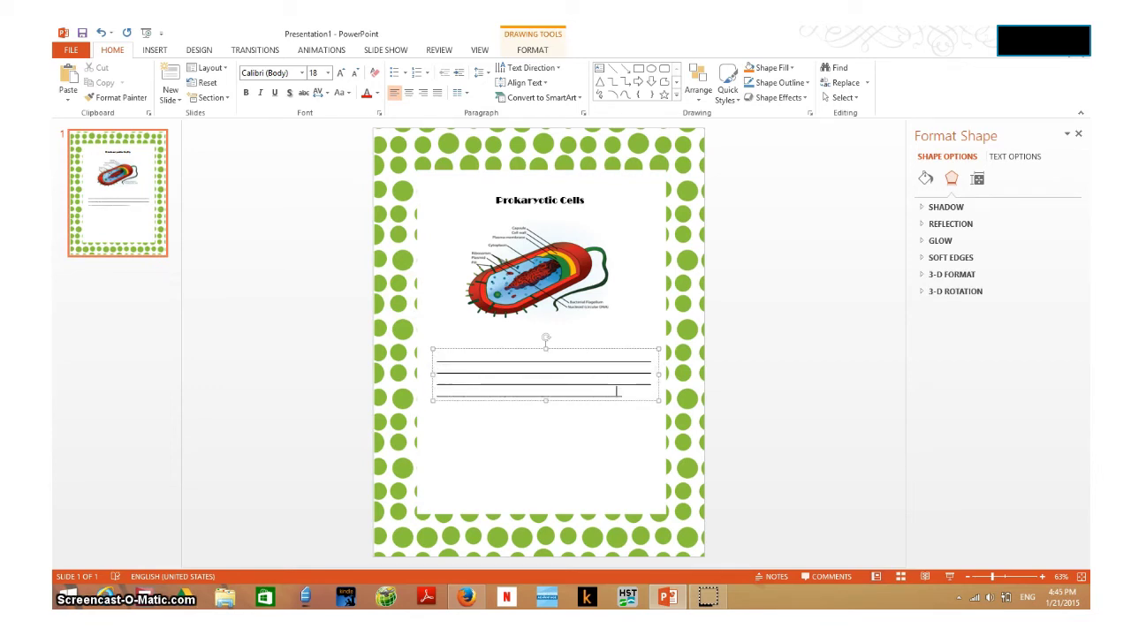
pyautogui.write('____________________________')
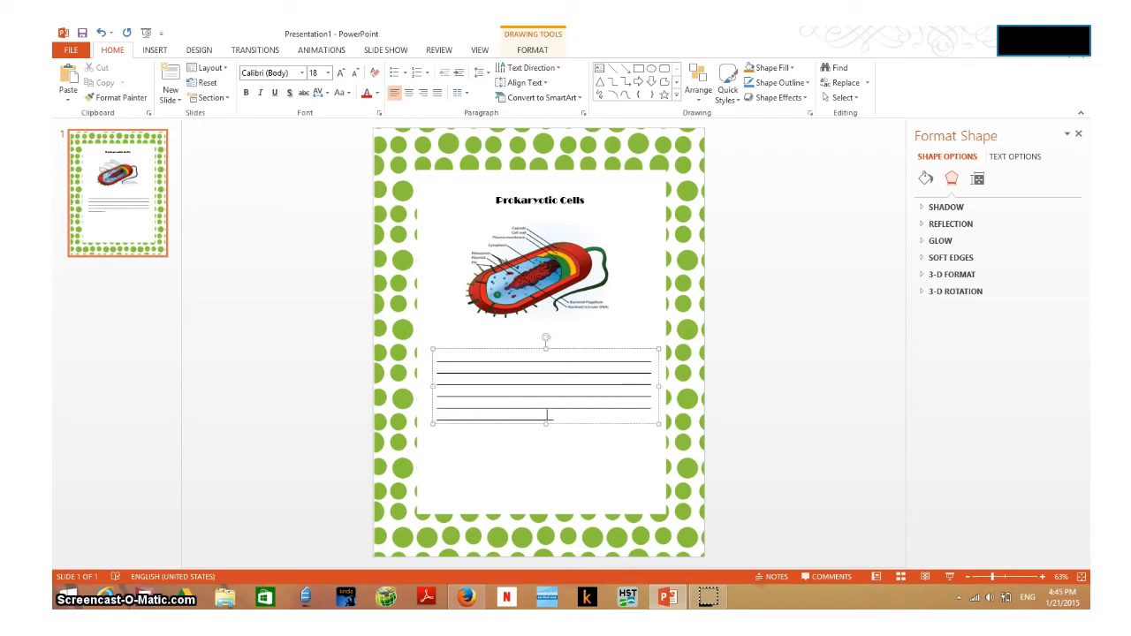
pyautogui.write('________________________________________')
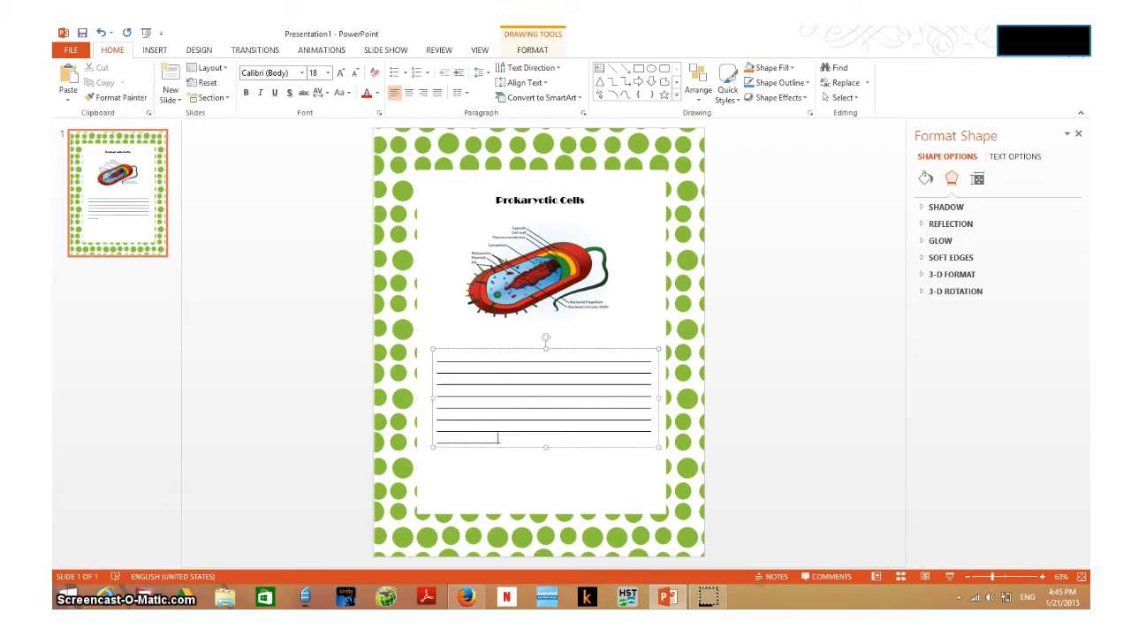
pyautogui.write('______________________________________')
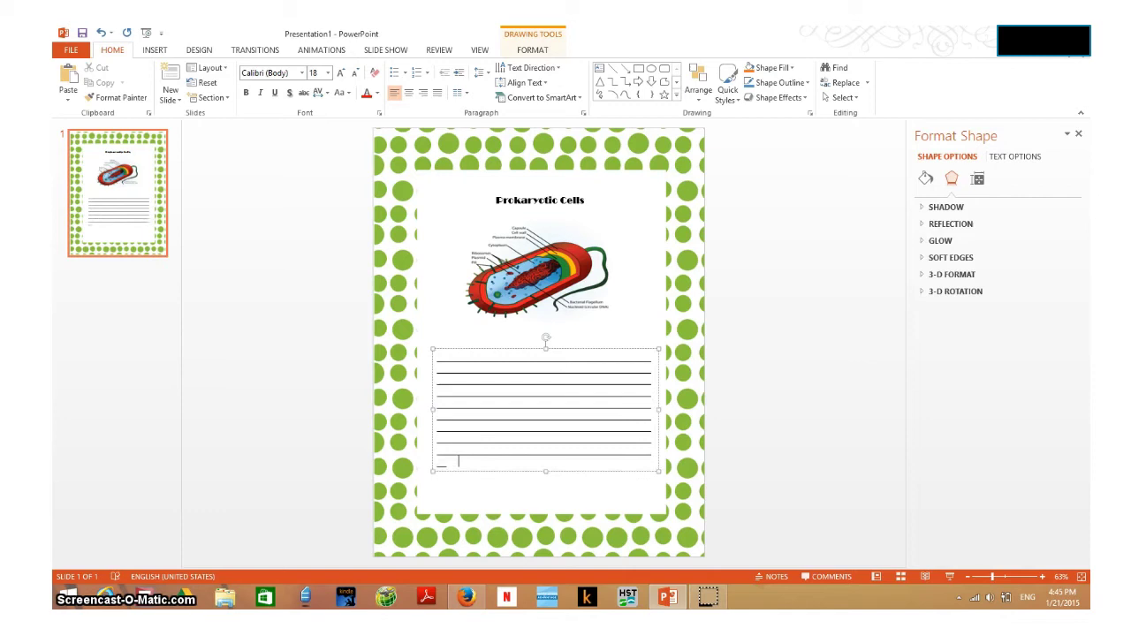
pyautogui.write('________________________')
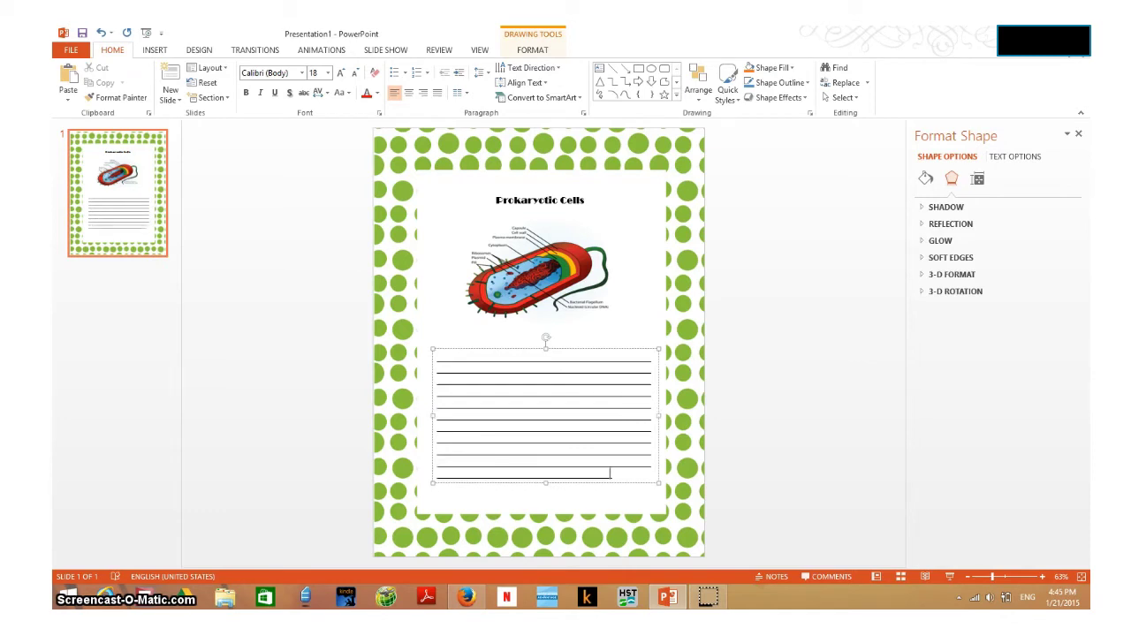
pyautogui.write('_____________________')
pyautogui.press('Return')
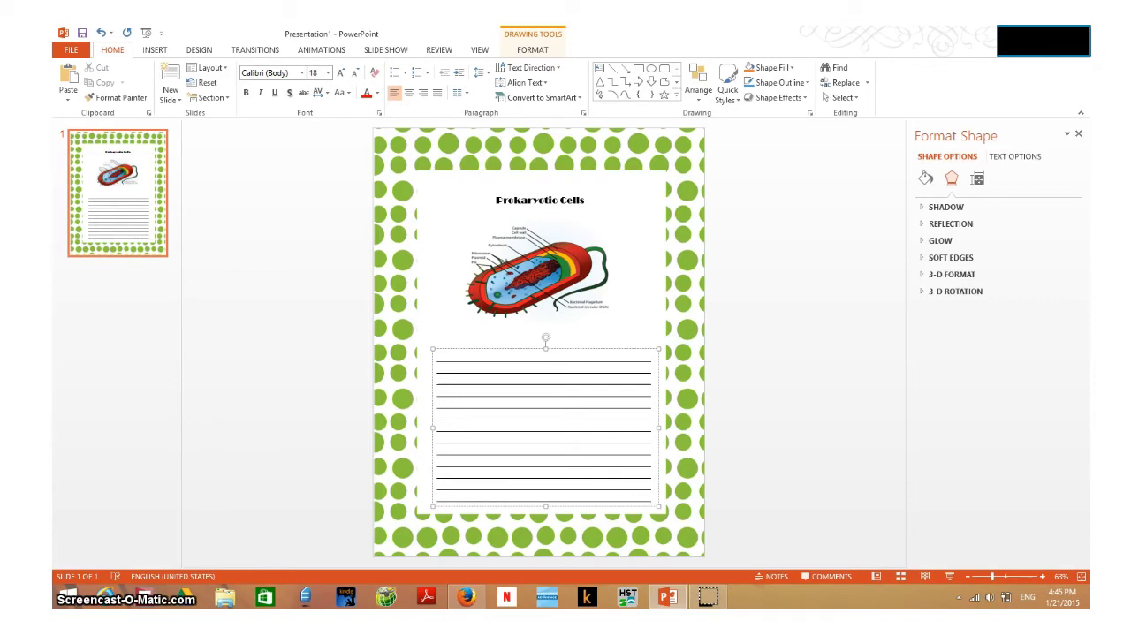
# Add a second slide, then copy the title and cell diagram from slide 1.
pyautogui.click(169, 78)
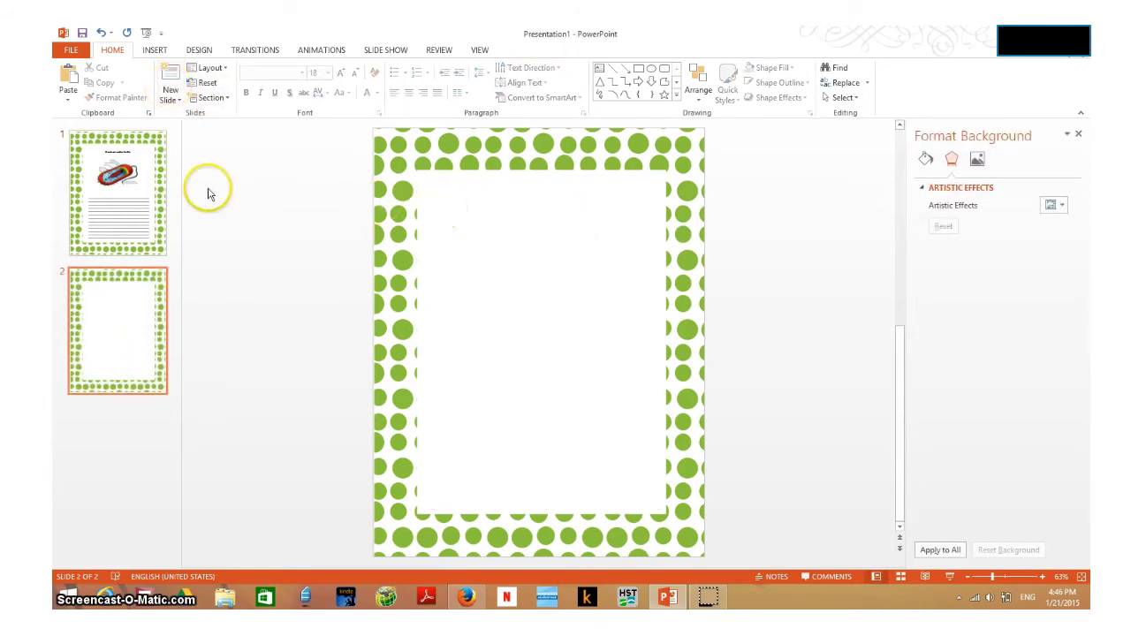
pyautogui.click(120, 181)
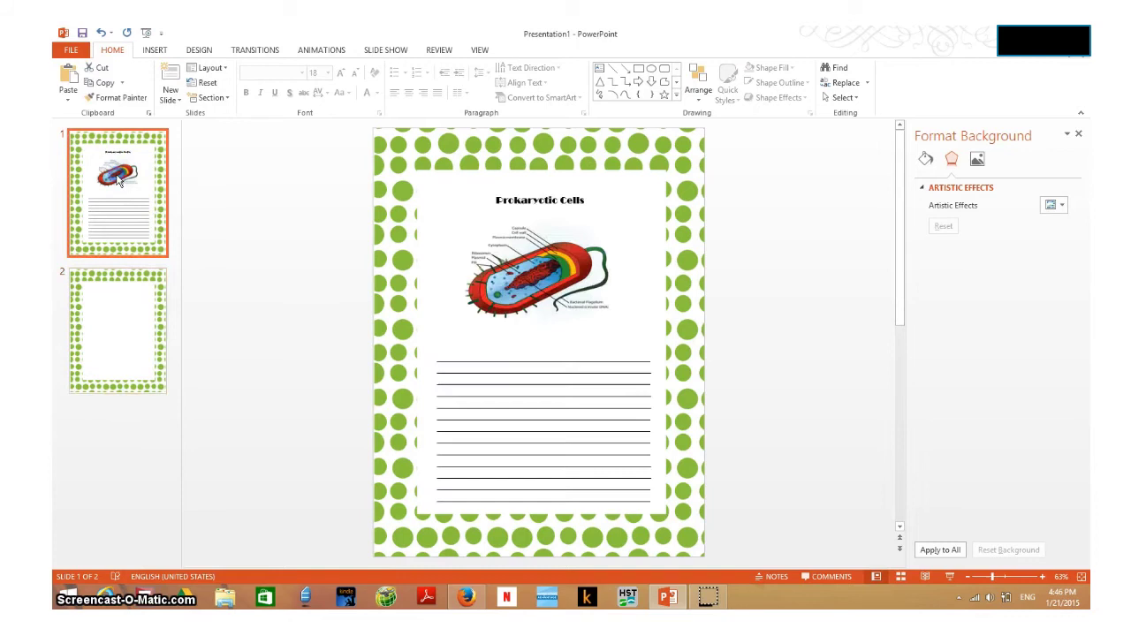
pyautogui.click(551, 195)
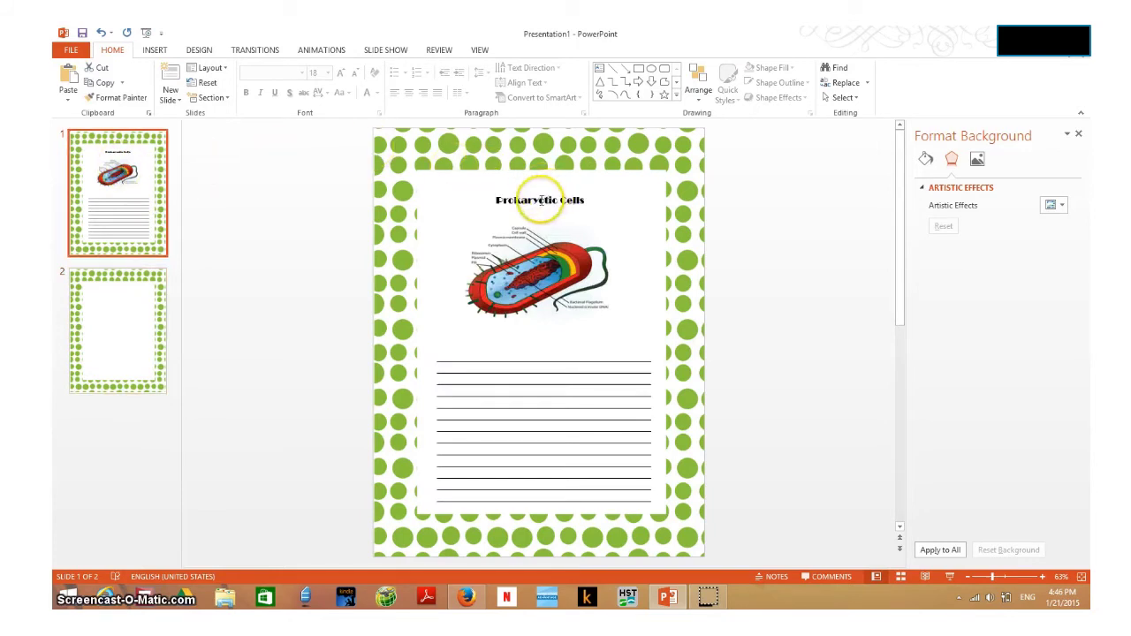
pyautogui.click(537, 274)
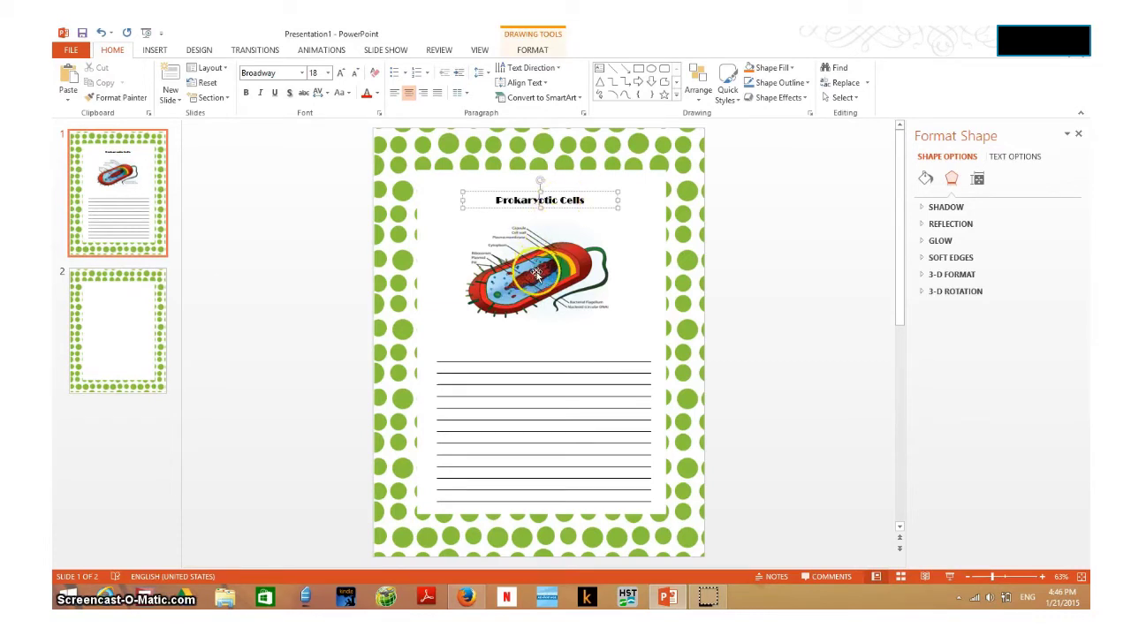
pyautogui.click(537, 274)
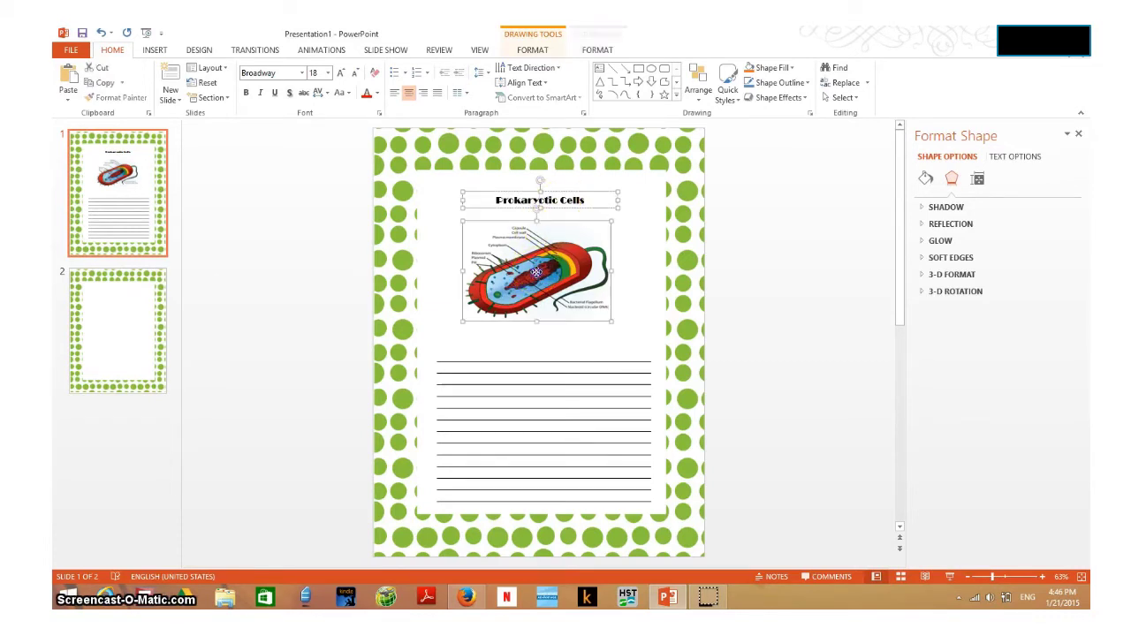
pyautogui.rightClick(537, 274)
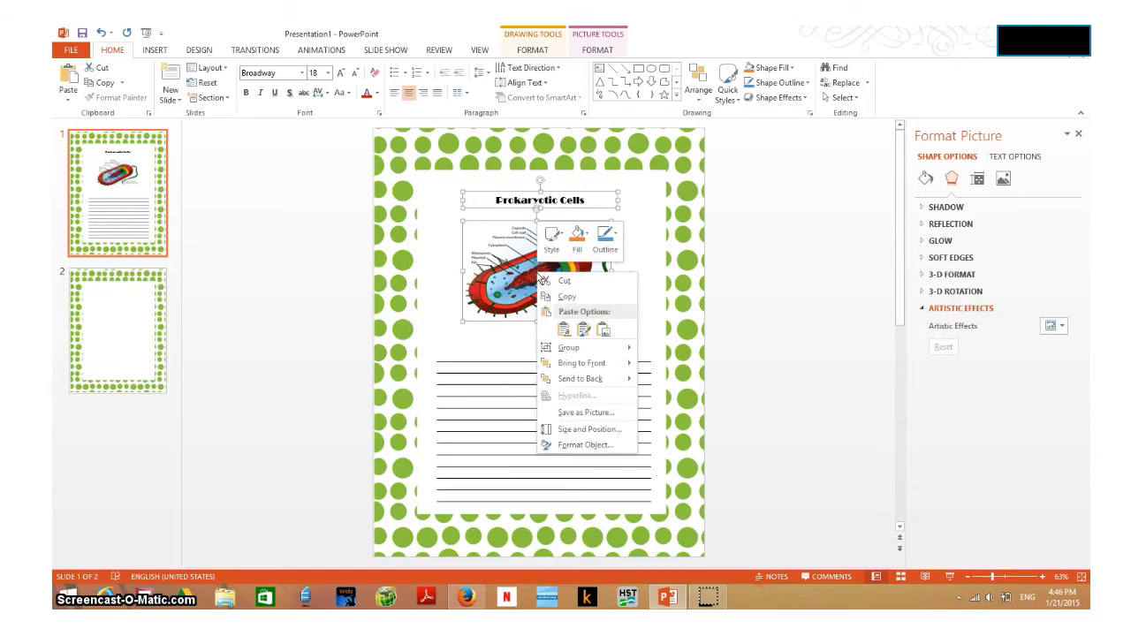
pyautogui.click(570, 301)
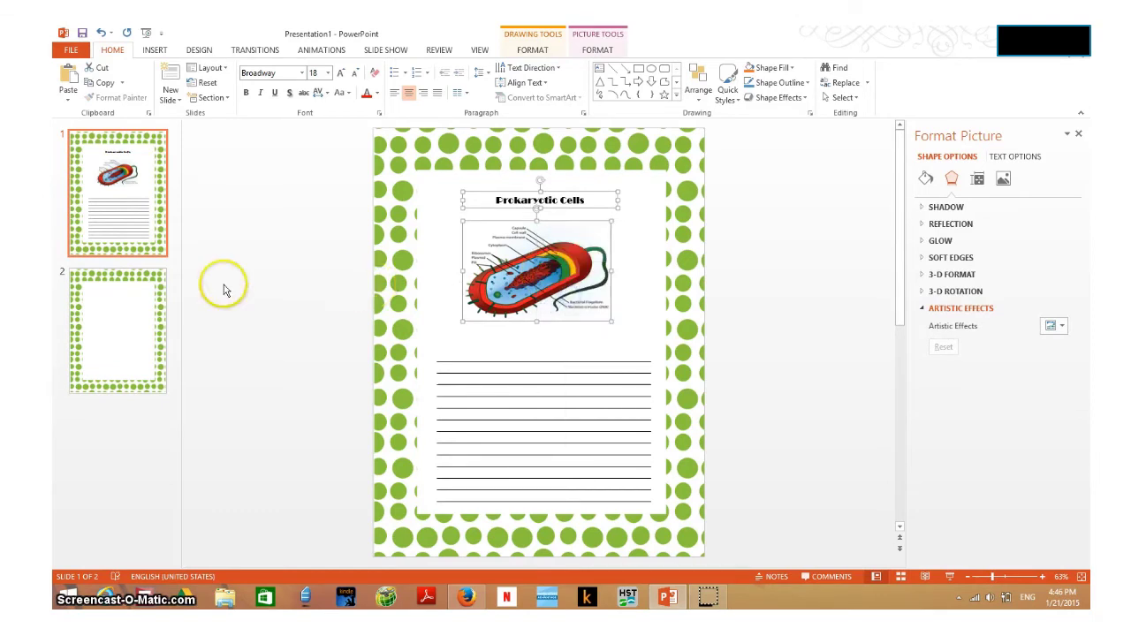
# Paste the title and diagram onto slide 2 using the destination theme.
pyautogui.click(121, 313)
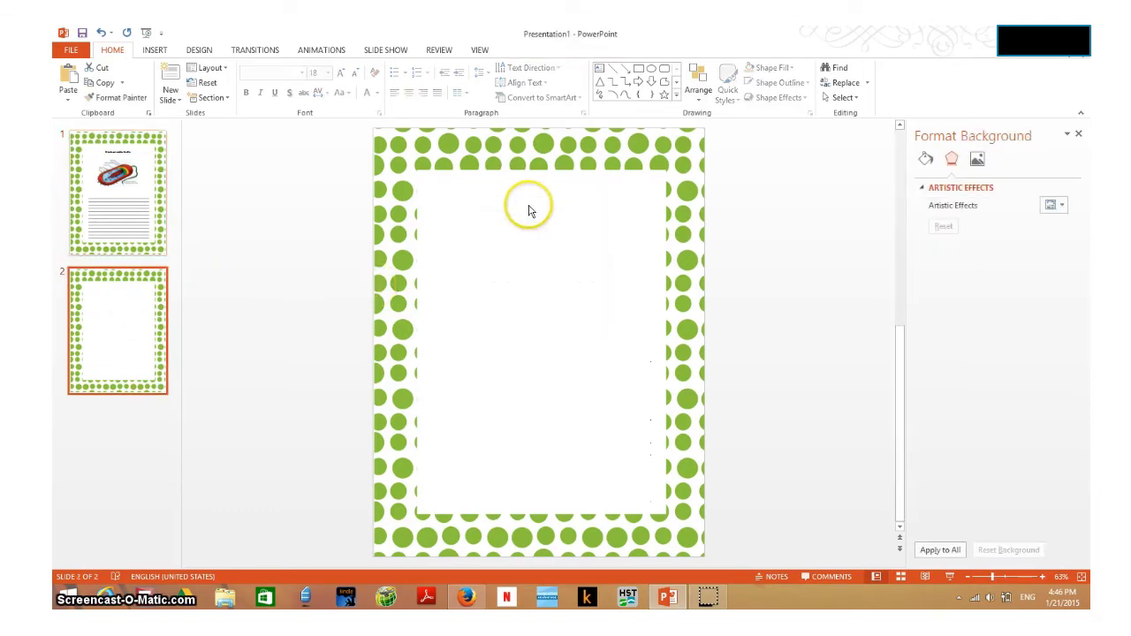
pyautogui.rightClick(531, 207)
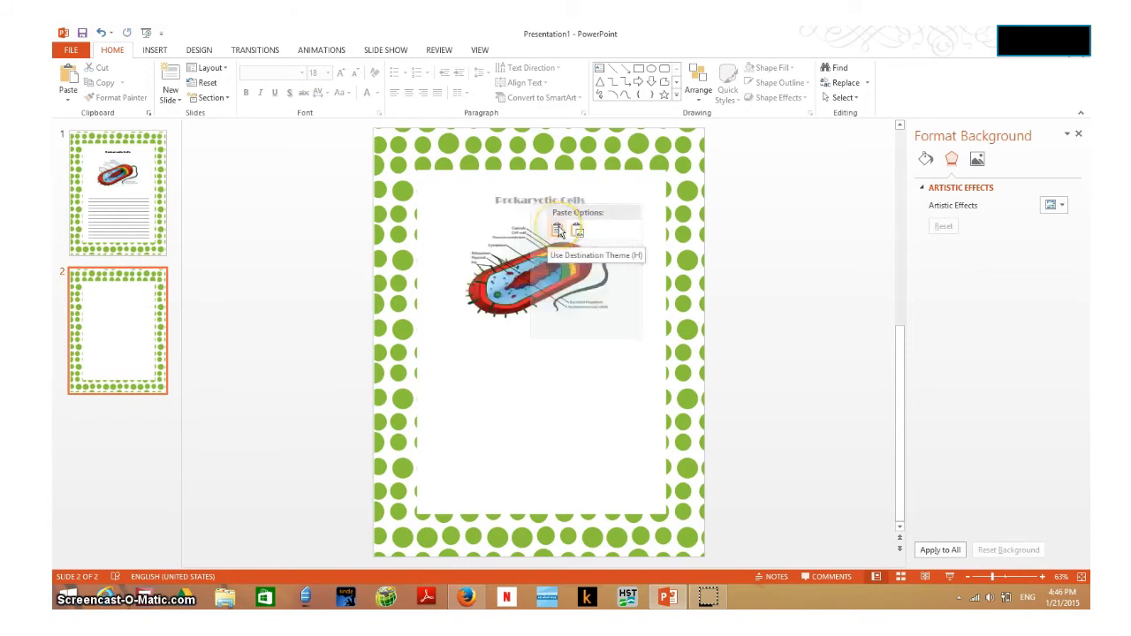
pyautogui.click(557, 231)
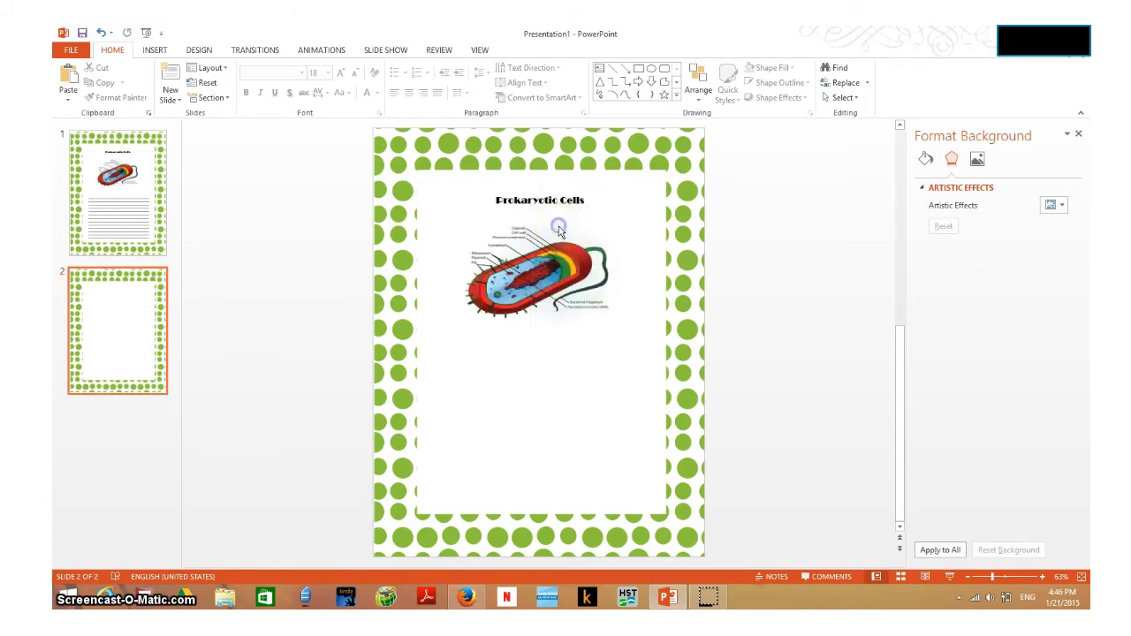
pyautogui.click(519, 361)
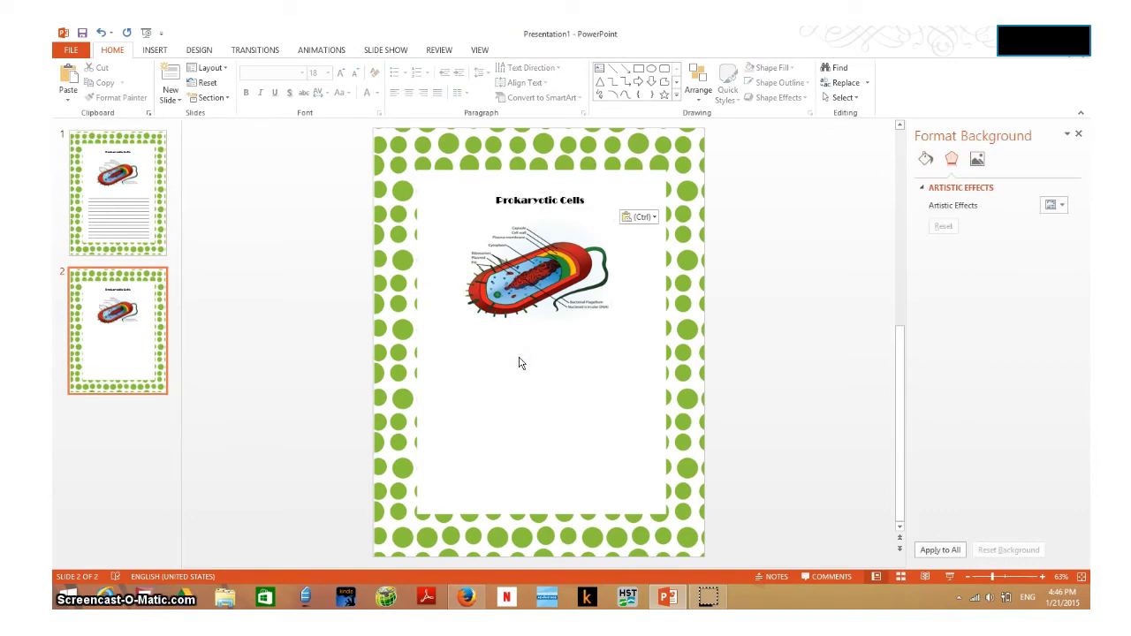
# Insert a text box below the cell diagram on slide 2, enlarged for writing lines.
pyautogui.click(157, 50)
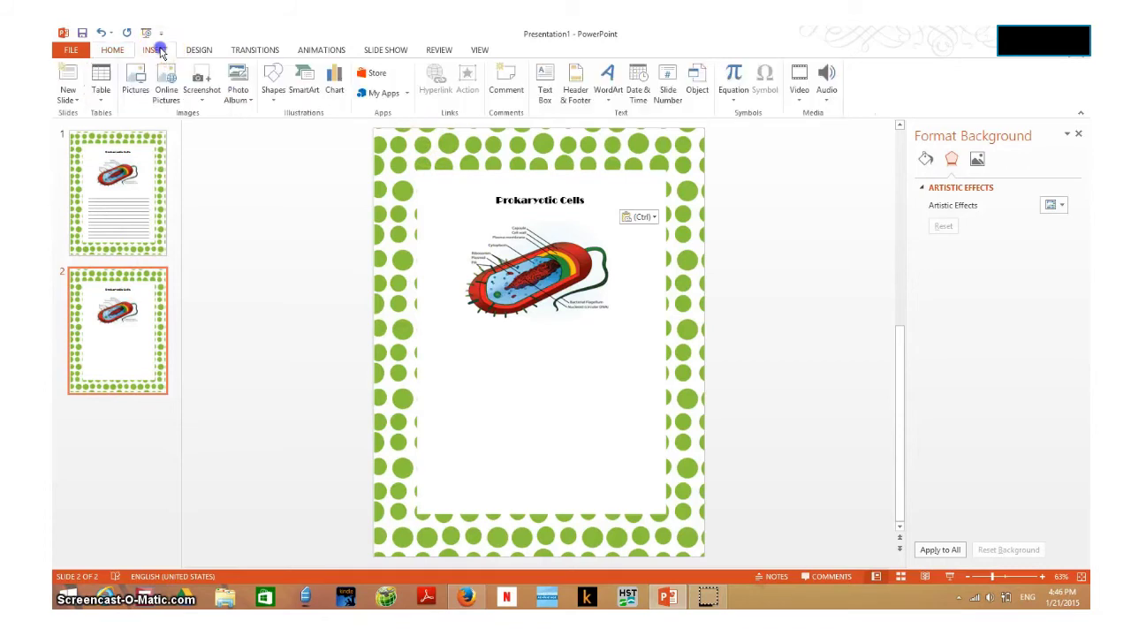
pyautogui.click(546, 84)
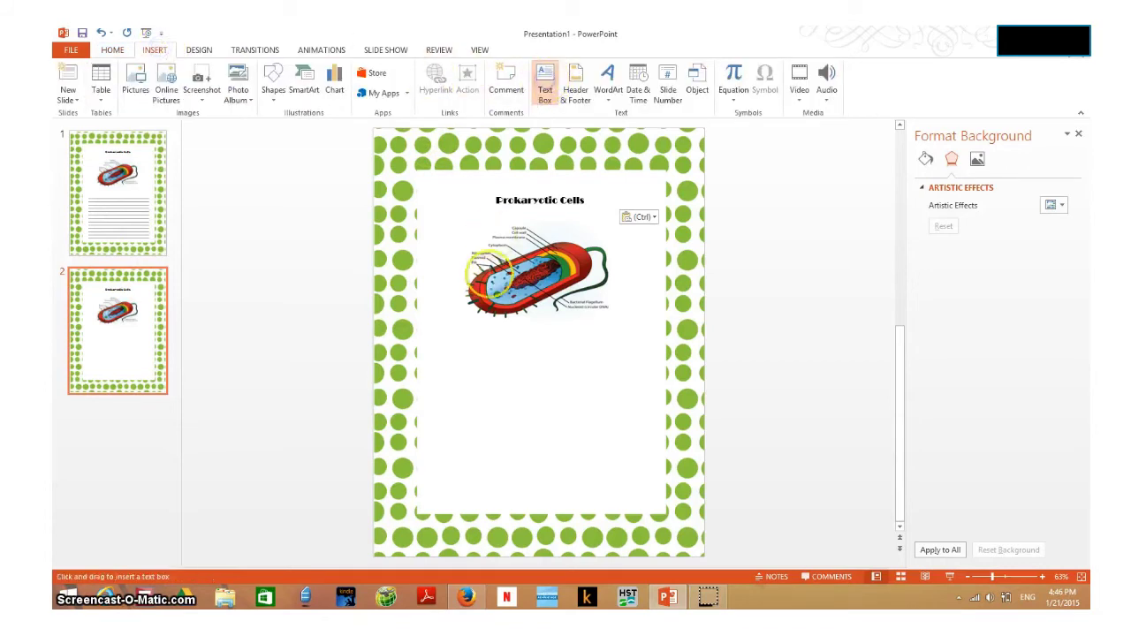
pyautogui.moveTo(432, 337); pyautogui.dragTo(536, 347)
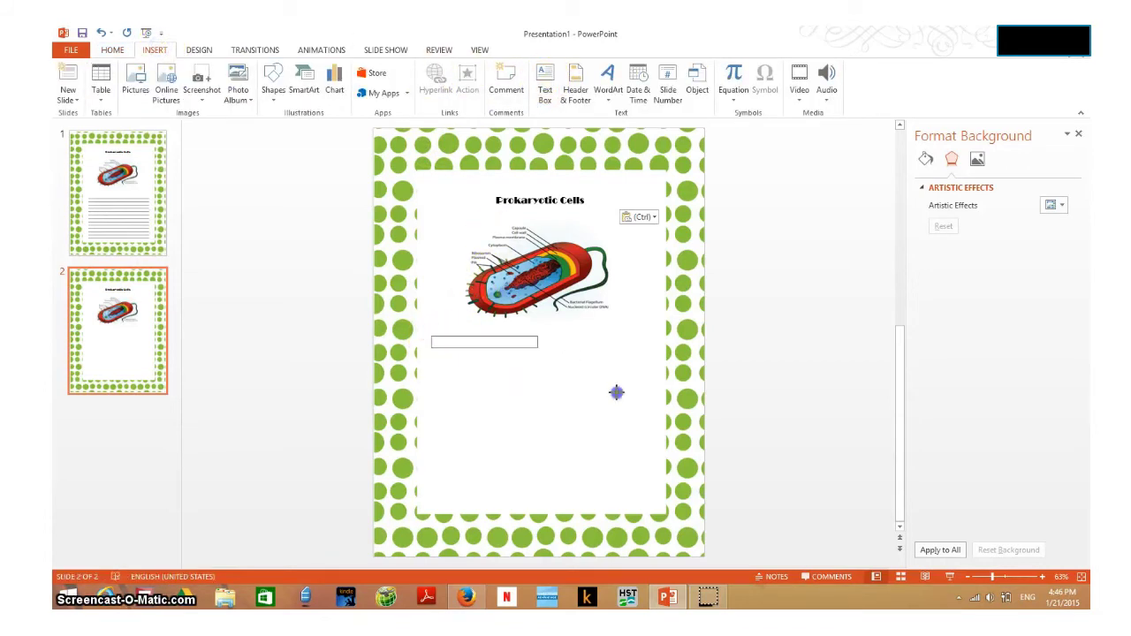
pyautogui.moveTo(617, 393); pyautogui.dragTo(659, 446)
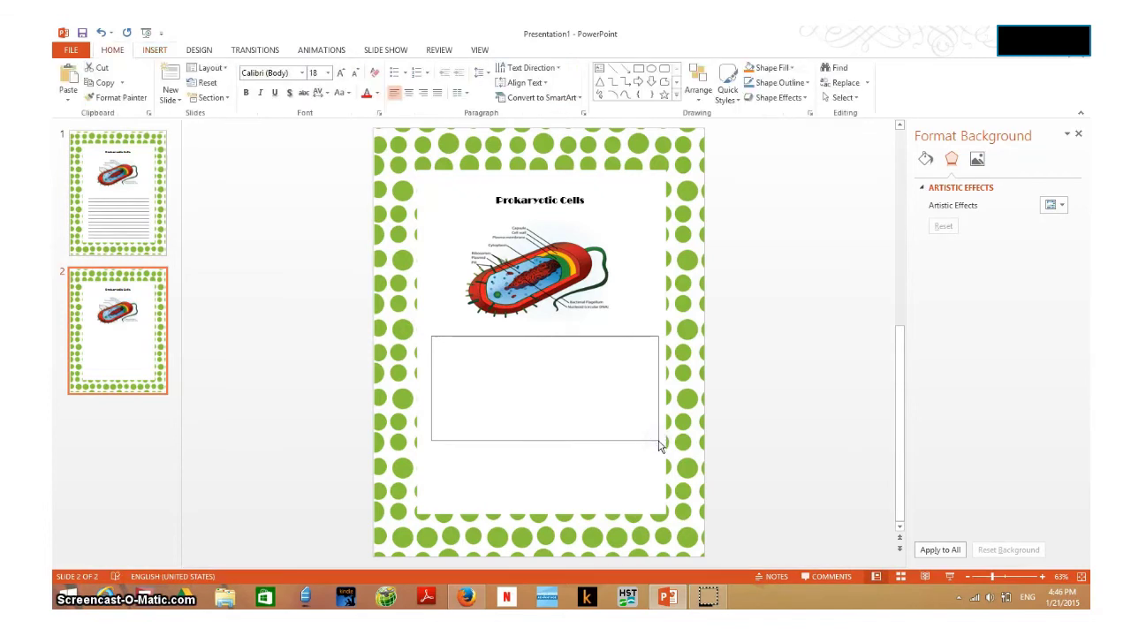
pyautogui.click(535, 373)
pyautogui.click(477, 366)
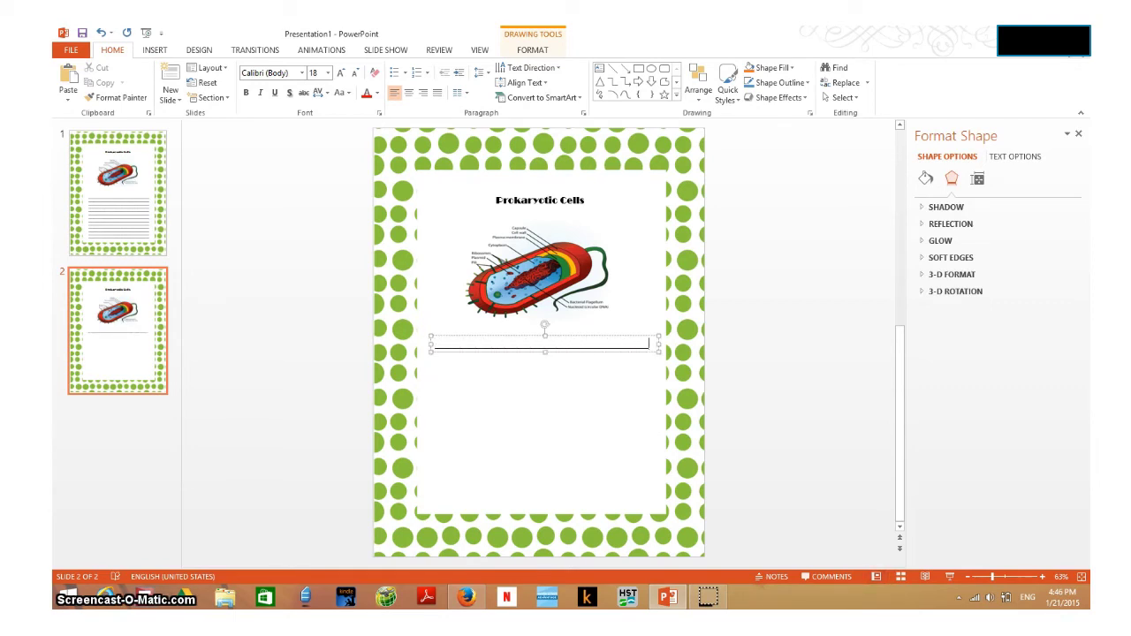
# Fill the text box with rows of underscores and dashes as alternating solid and dashed writing lines.
pyautogui.press('Return')
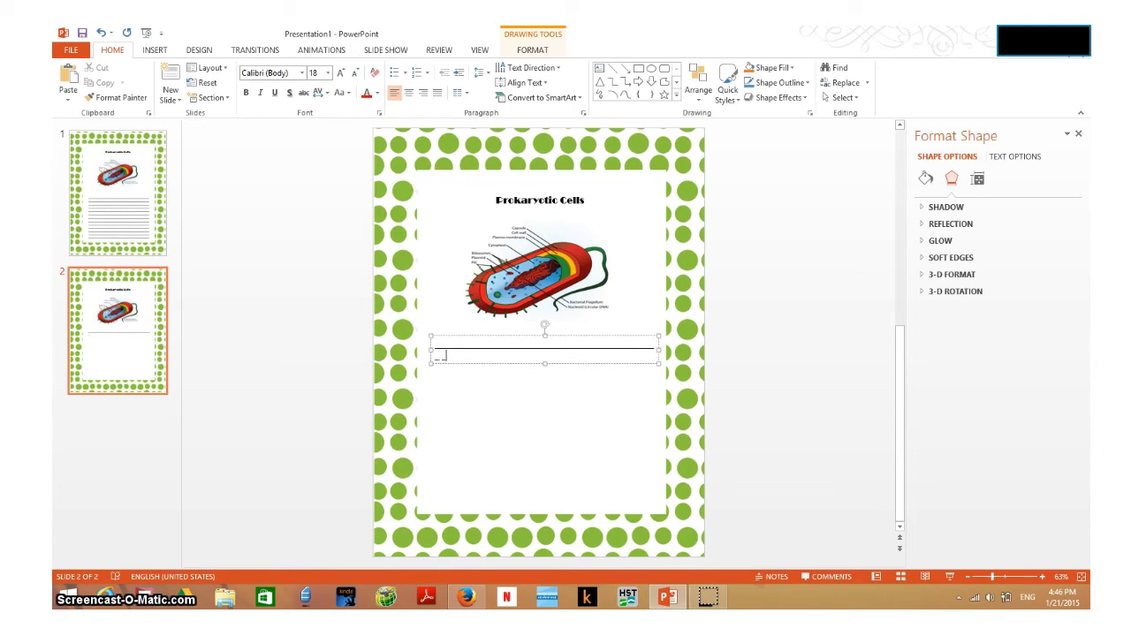
pyautogui.write('_______')
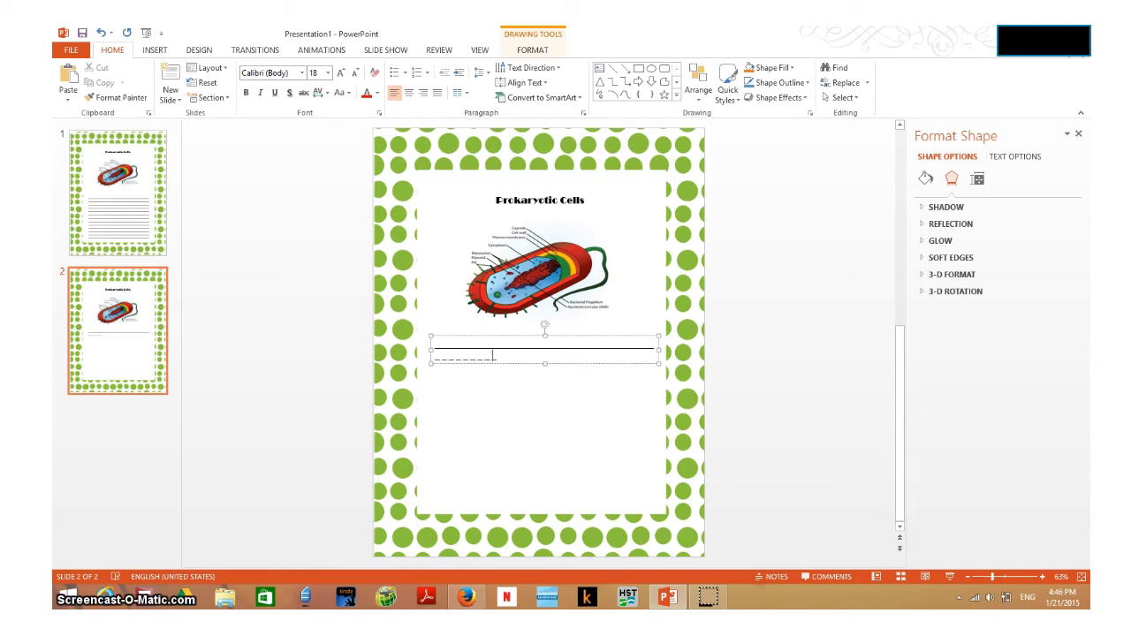
pyautogui.write('___________________')
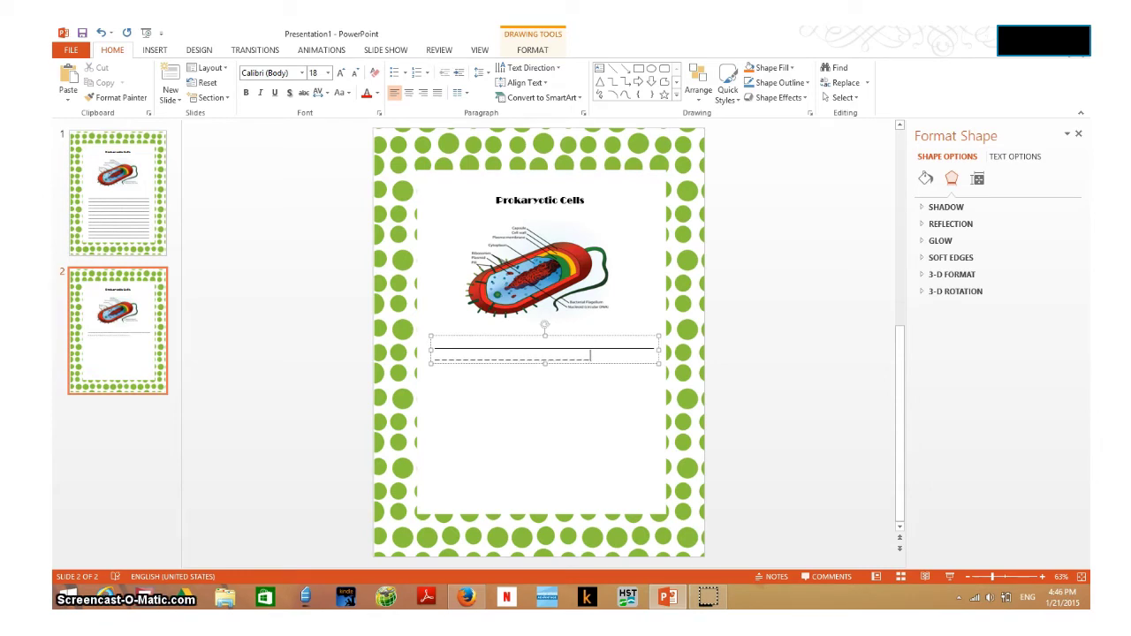
pyautogui.write('__________')
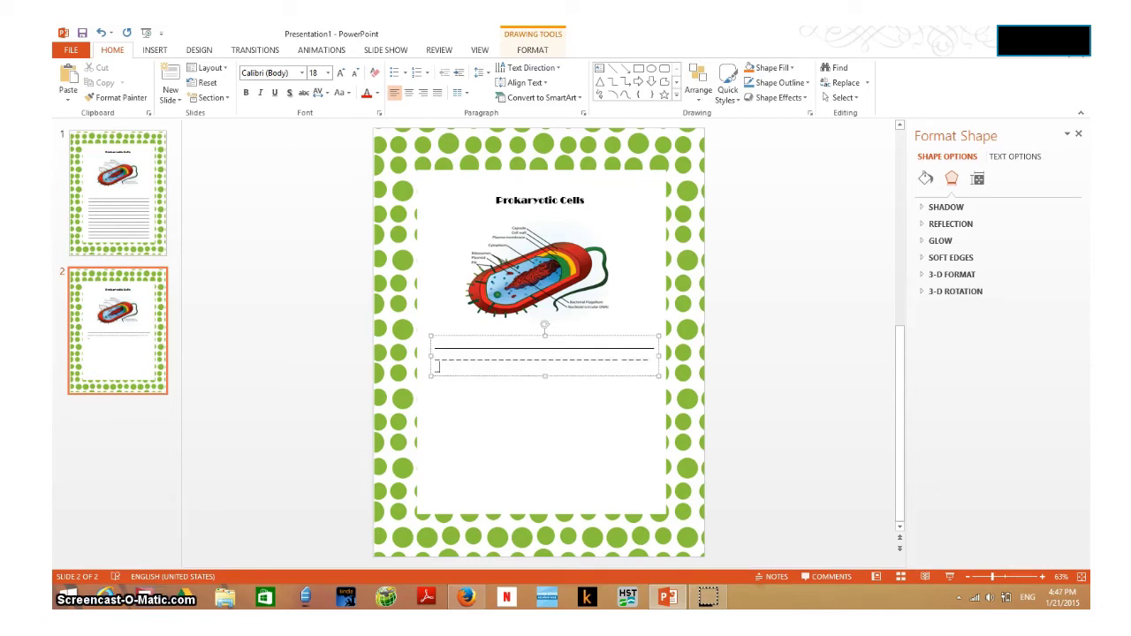
pyautogui.write('______________________')
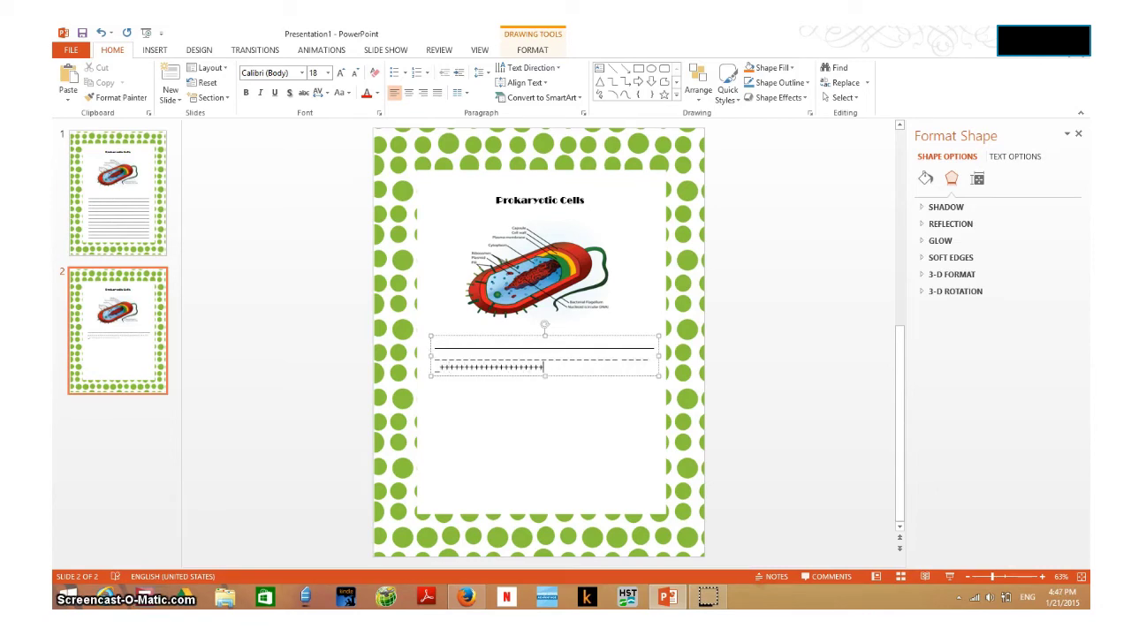
pyautogui.press('BackSpace')
pyautogui.press('BackSpace')
pyautogui.press('BackSpace')
pyautogui.press('BackSpace')
pyautogui.press('BackSpace')
pyautogui.press('BackSpace')
pyautogui.press('BackSpace')
pyautogui.press('BackSpace')
pyautogui.press('BackSpace')
pyautogui.press('BackSpace')
pyautogui.press('BackSpace')
pyautogui.press('BackSpace')
pyautogui.press('BackSpace')
pyautogui.press('BackSpace')
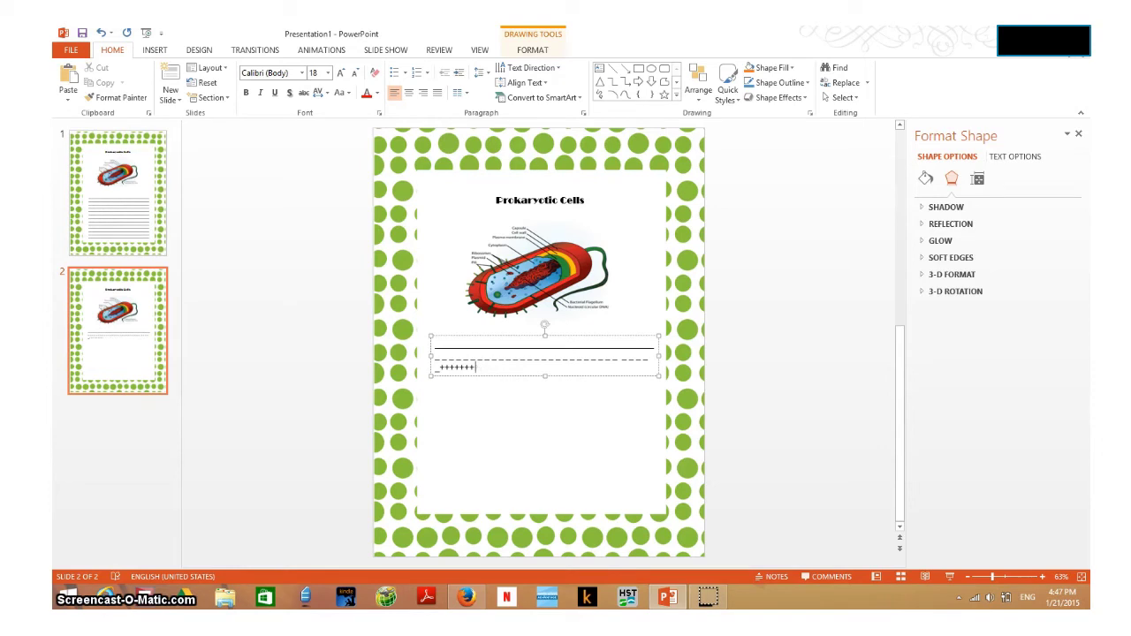
pyautogui.press('BackSpace')
pyautogui.press('BackSpace')
pyautogui.press('BackSpace')
pyautogui.press('BackSpace')
pyautogui.press('BackSpace')
pyautogui.press('BackSpace')
pyautogui.press('BackSpace')
pyautogui.press('BackSpace')
pyautogui.write('_______________________________________________________________________________')
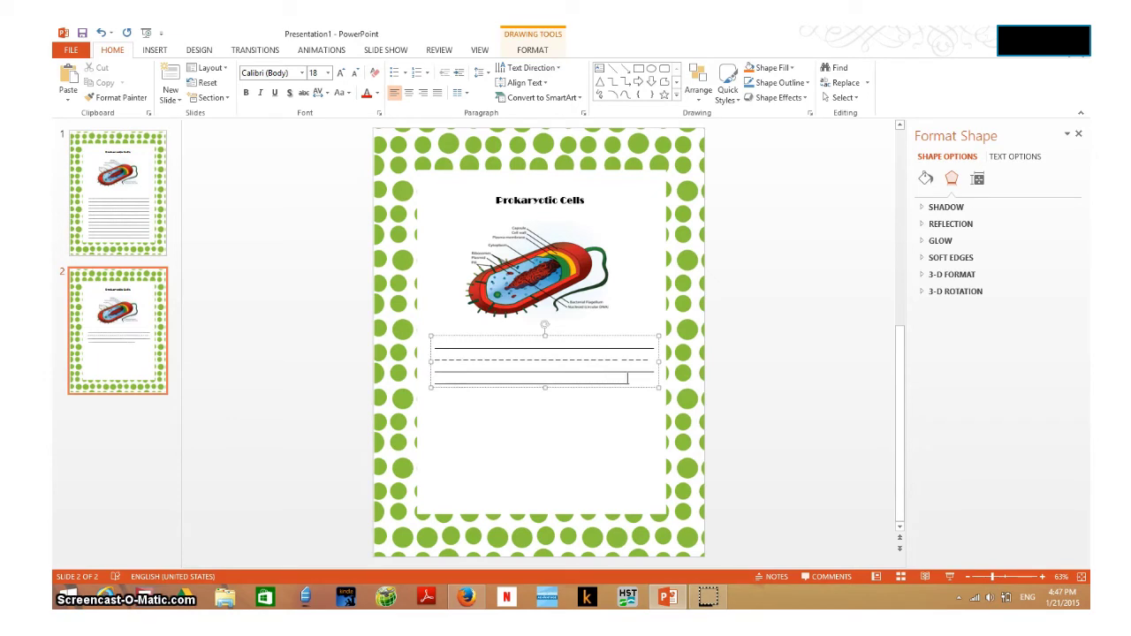
pyautogui.write('_______________')
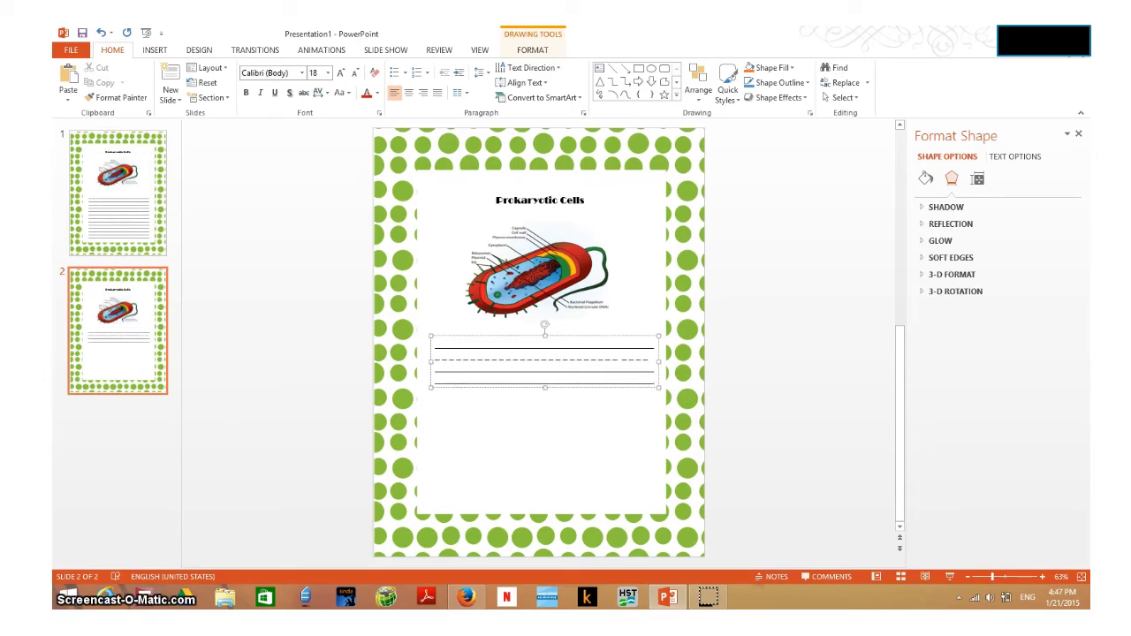
pyautogui.press('Return')
pyautogui.write('_')
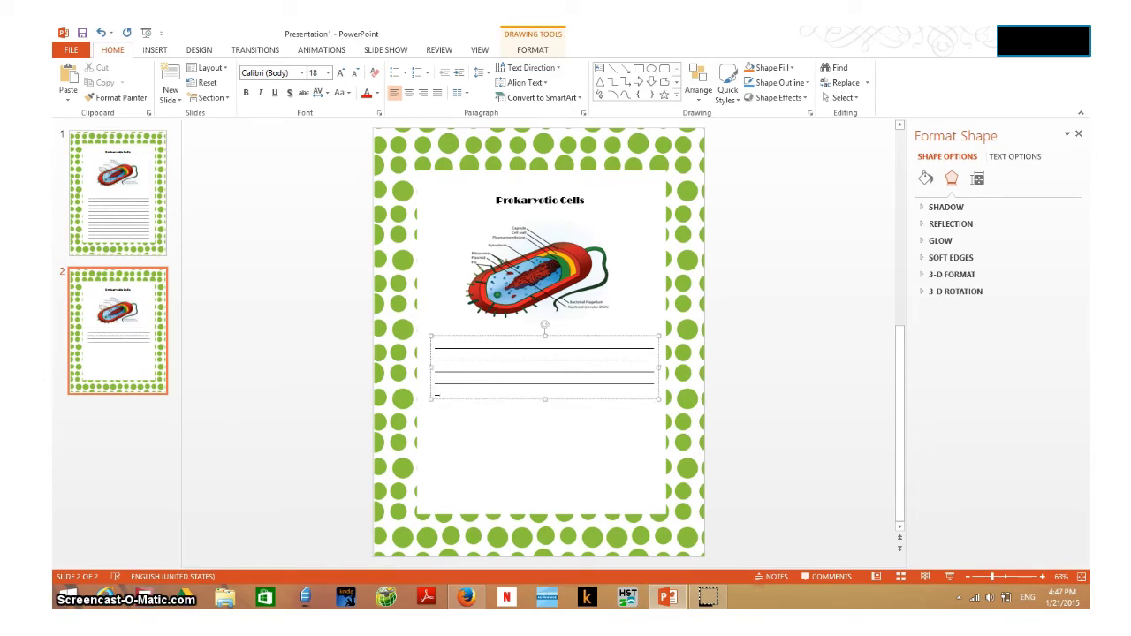
pyautogui.write('_____________________________________________________________________________________________________________')
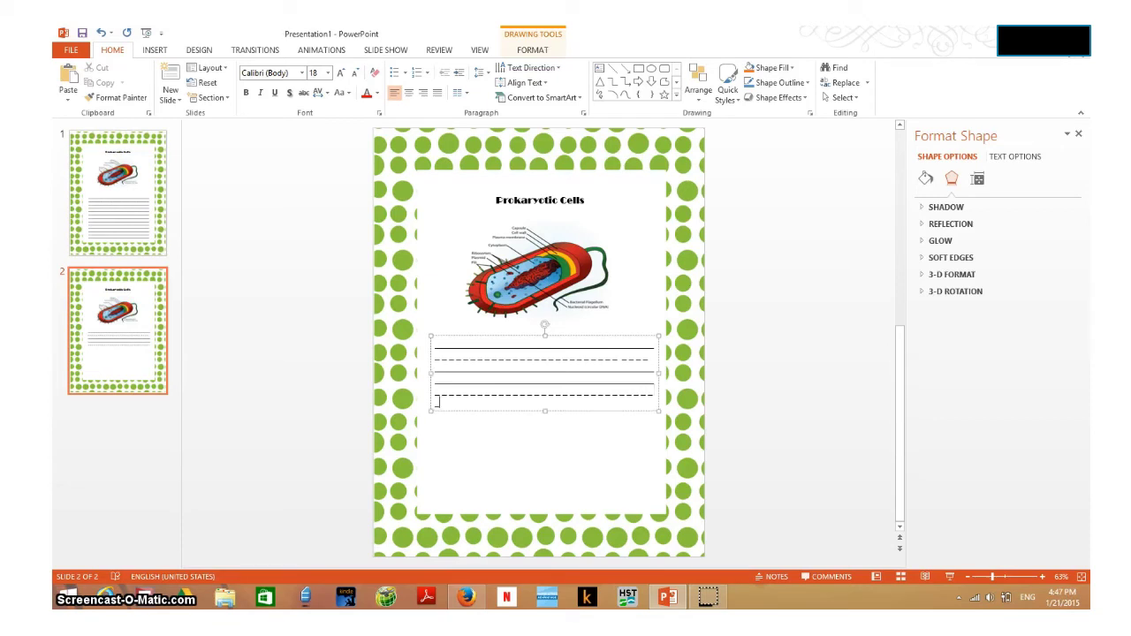
pyautogui.write('_______________________________________________')
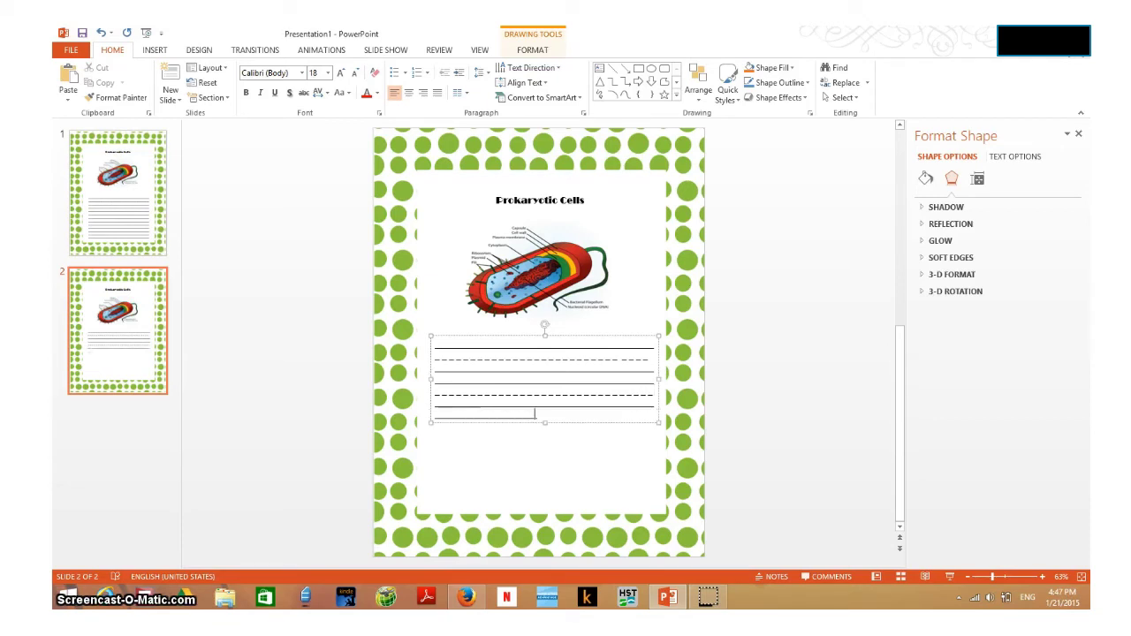
pyautogui.write('__')
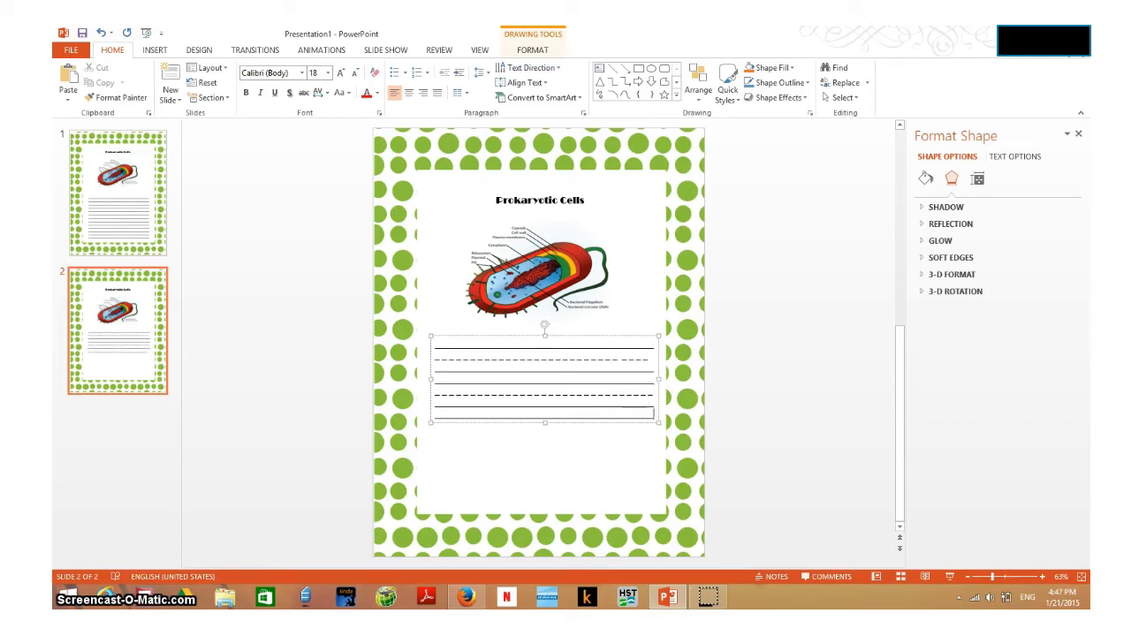
# Add two new slides after slide 2, then view slide 1 and the new blank slide 3.
pyautogui.click(170, 81)
pyautogui.click(171, 81)
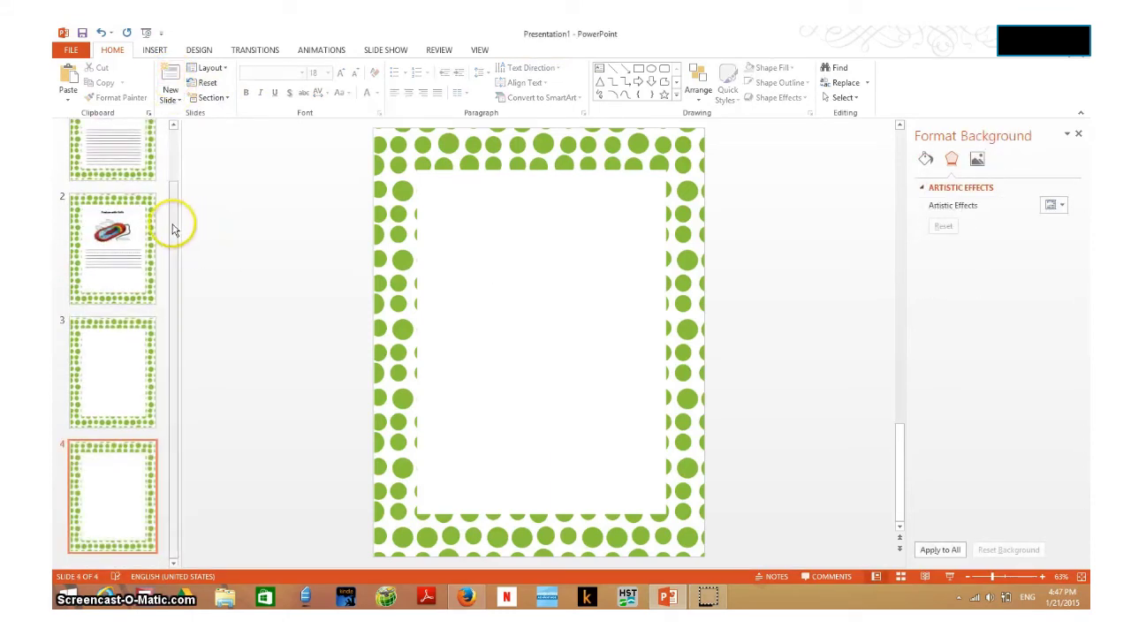
pyautogui.moveTo(171, 221); pyautogui.dragTo(177, 171)
pyautogui.click(142, 175)
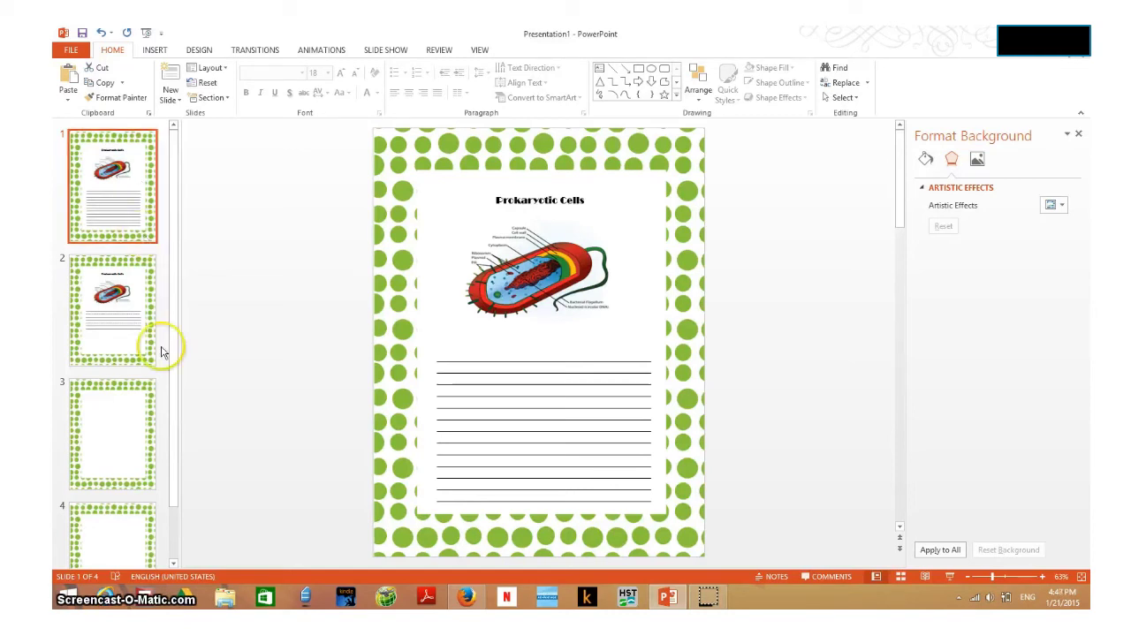
pyautogui.click(114, 414)
# Delete blank slides 3 and 4, keeping the two worksheet slides, and return to slide 1.
pyautogui.press('Delete')
pyautogui.press('Delete')
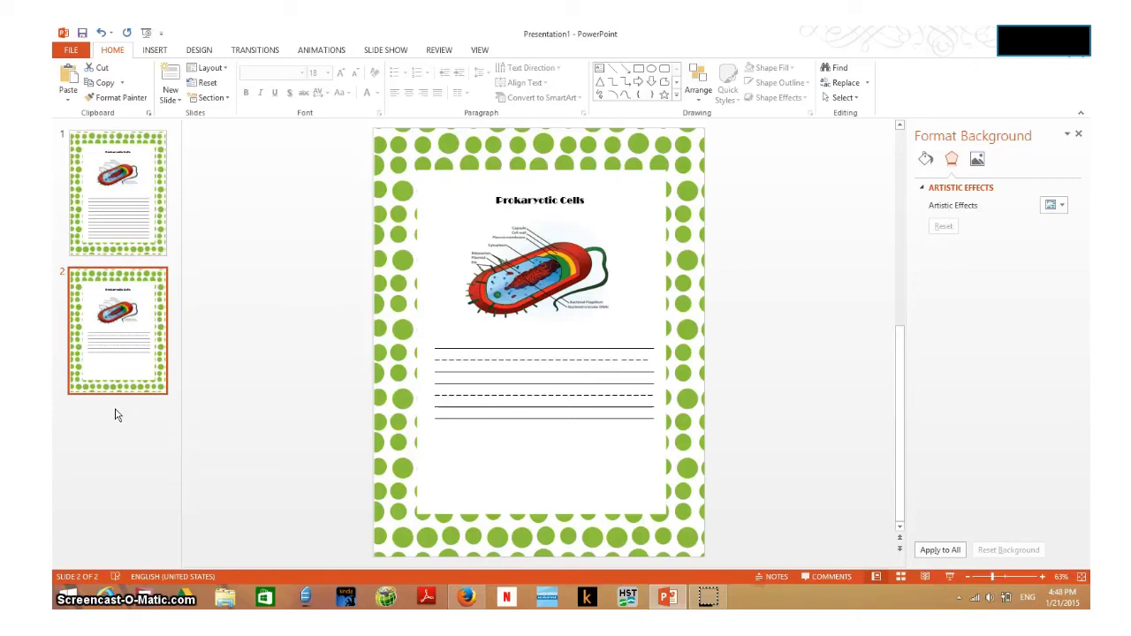
pyautogui.click(127, 237)
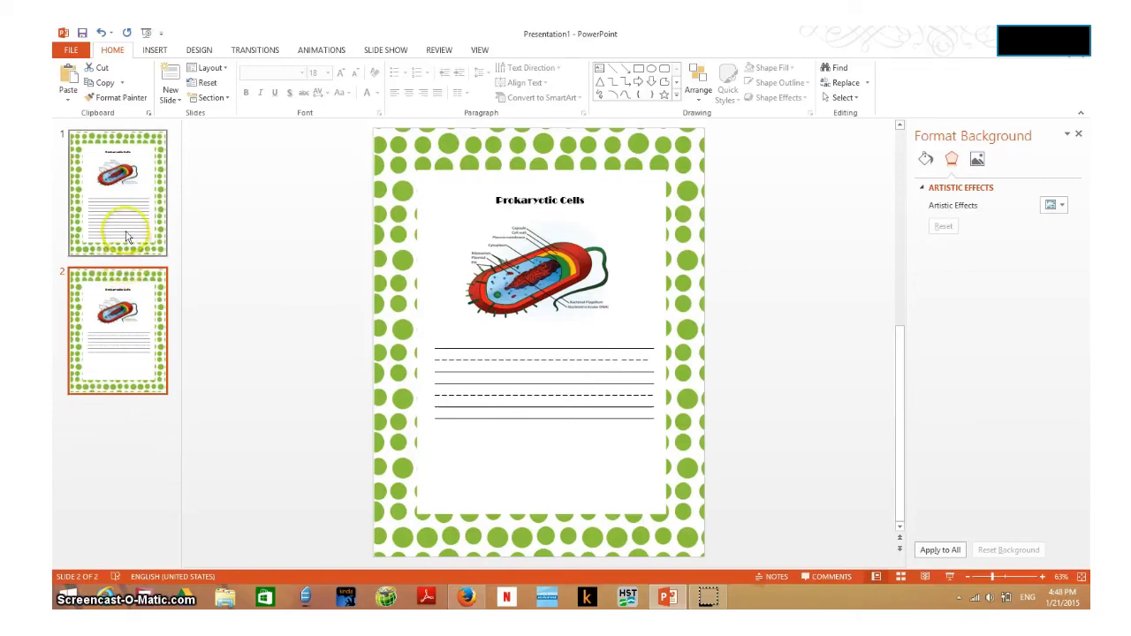